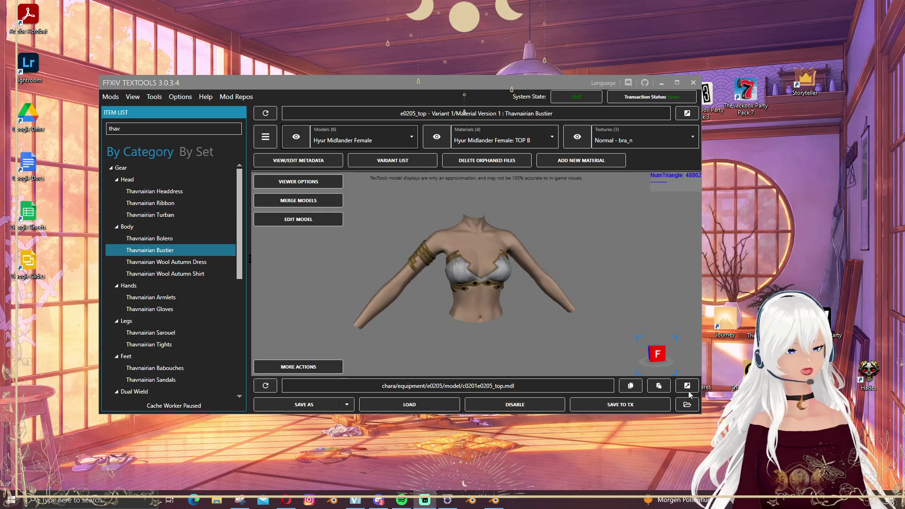
Orbit the Thavnairian Bustier model in the viewer to a more frontal view.
scroll(593, 295, up, 3)
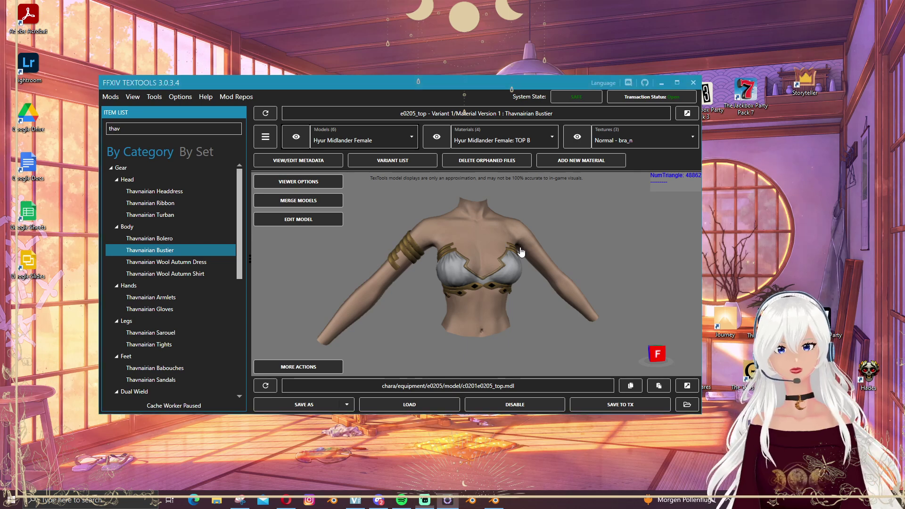
drag(408, 285, 453, 257)
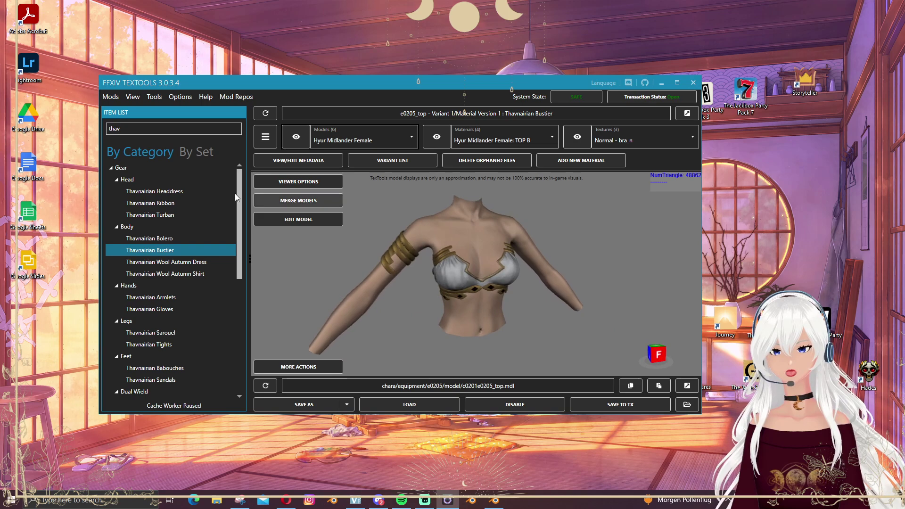
drag(488, 300, 482, 288)
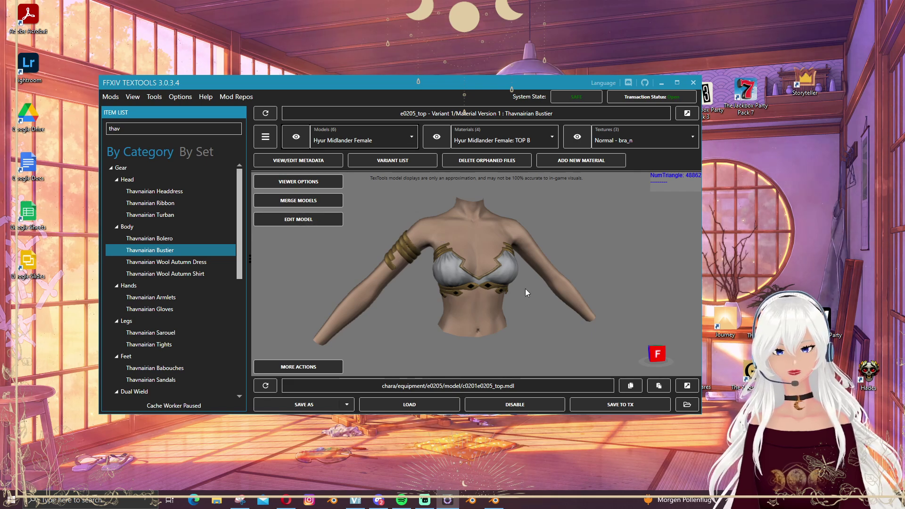
drag(525, 292, 339, 245)
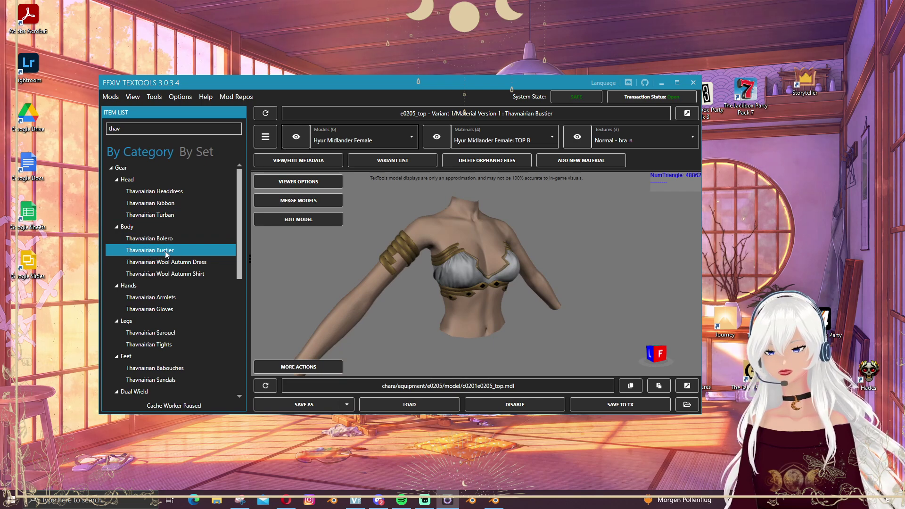
drag(415, 264, 512, 241)
drag(570, 315, 533, 304)
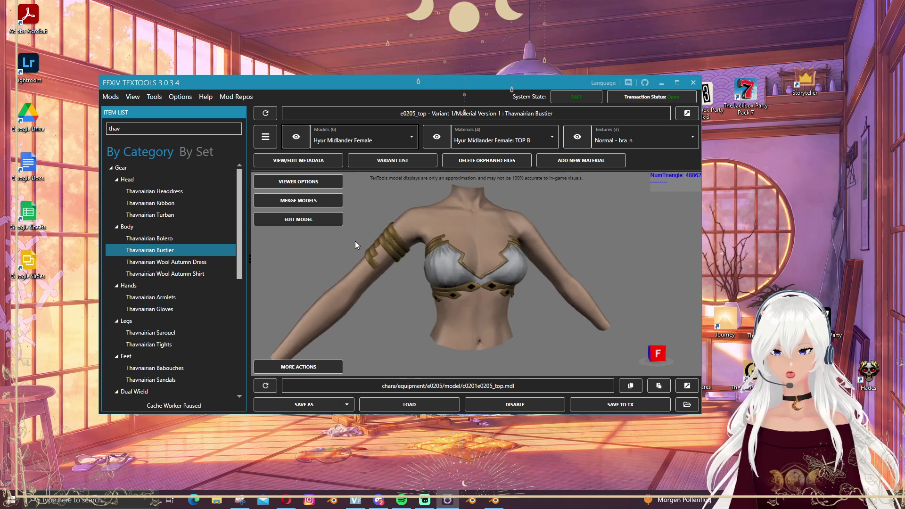
Isolate mesh parts 0–3 in turn: bare body, bustier cloth, gold bands, armlet coil.
click(284, 181)
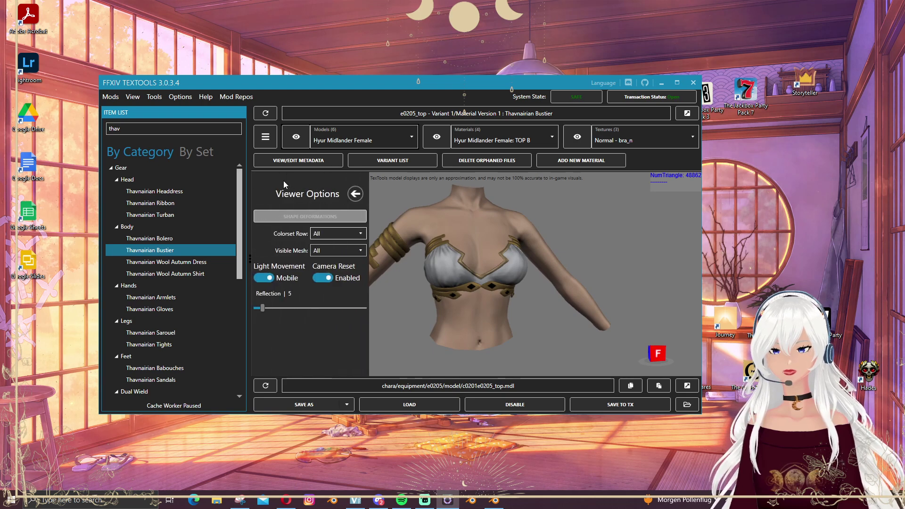
click(324, 248)
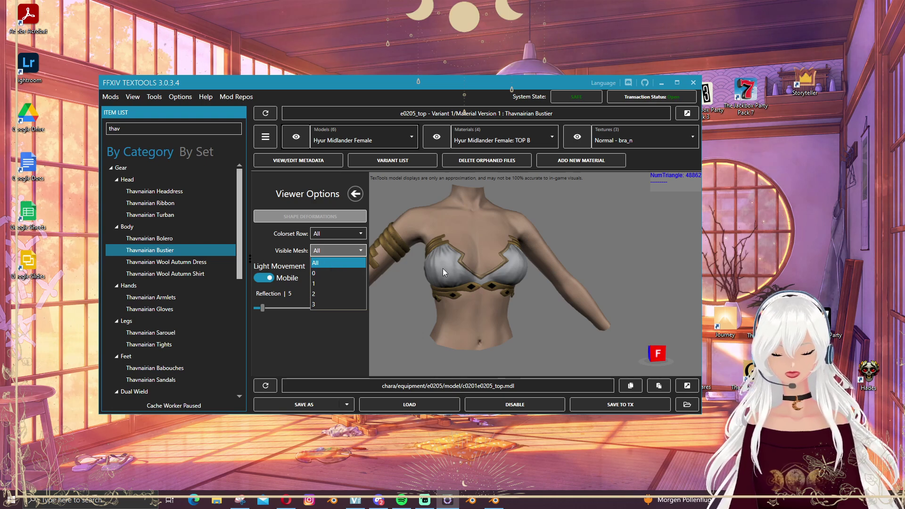
click(318, 273)
click(334, 251)
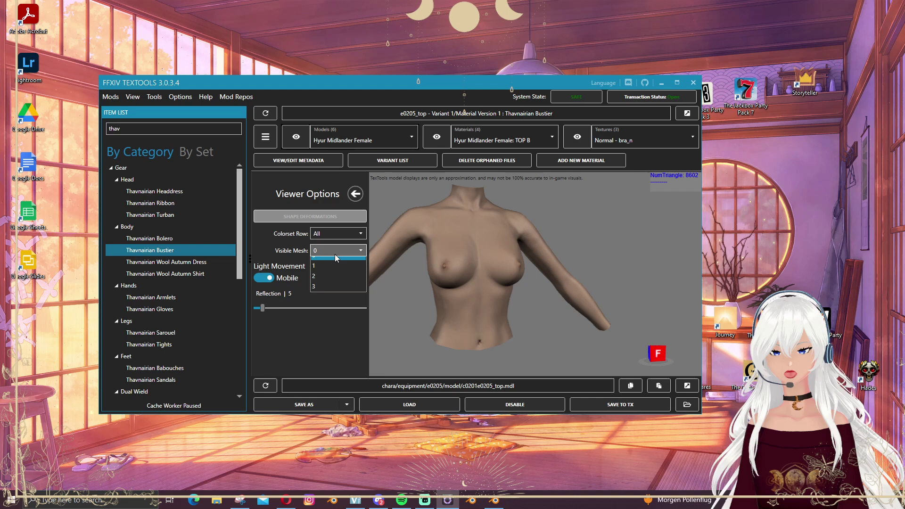
click(326, 283)
click(336, 253)
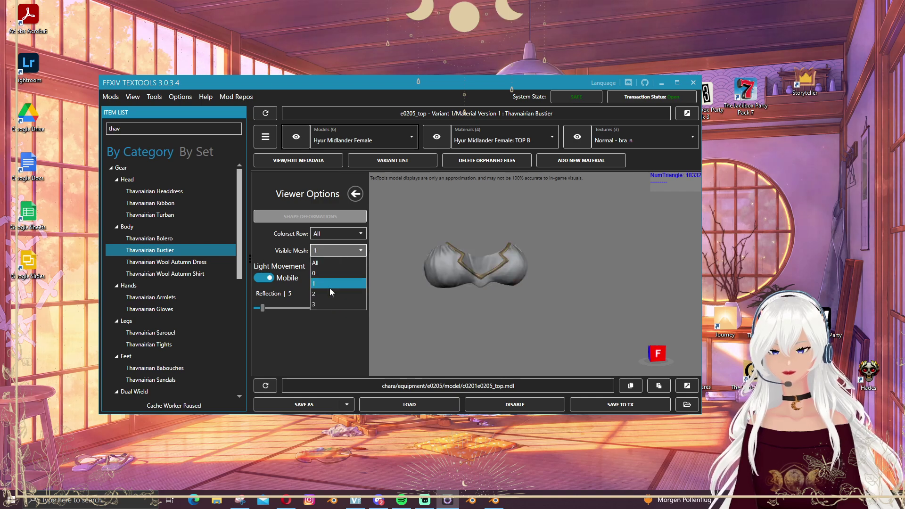
click(329, 286)
click(337, 251)
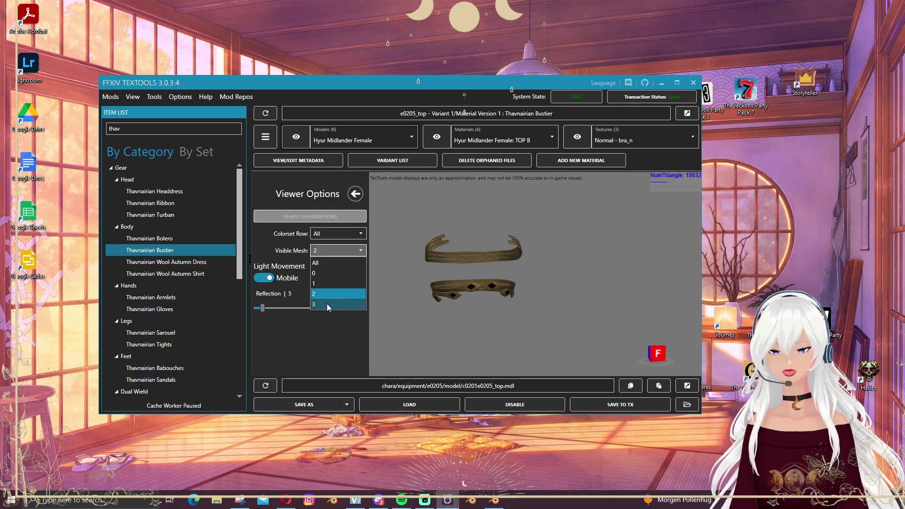
click(327, 304)
drag(440, 259, 485, 259)
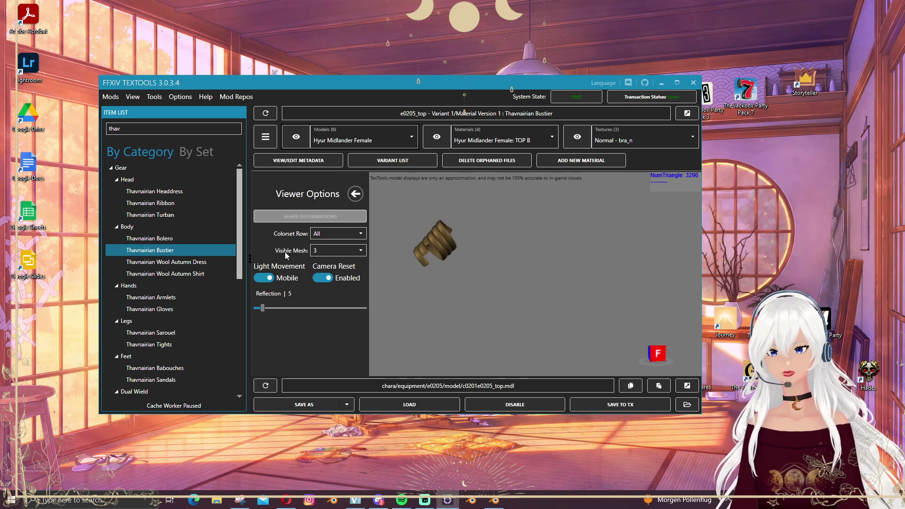
Show all bustier mesh parts again and close the viewer display settings.
click(341, 253)
click(344, 258)
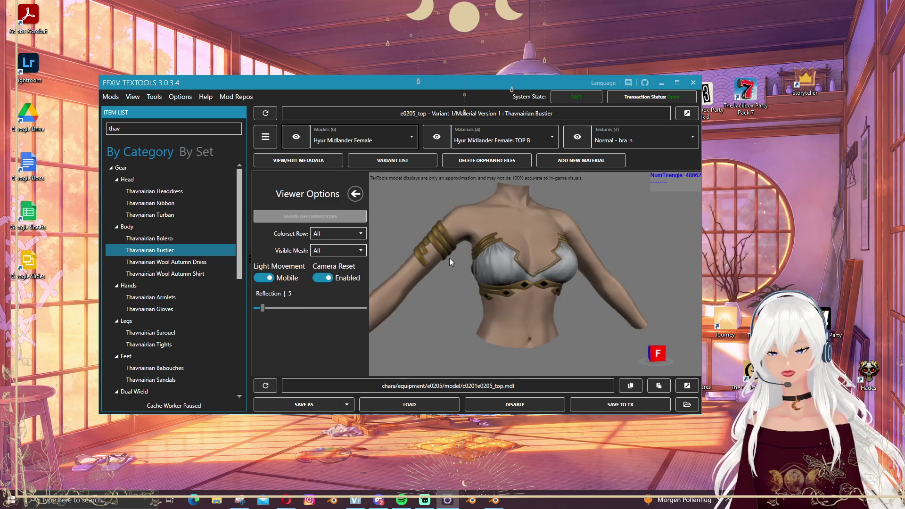
scroll(442, 267, down, 3)
click(356, 194)
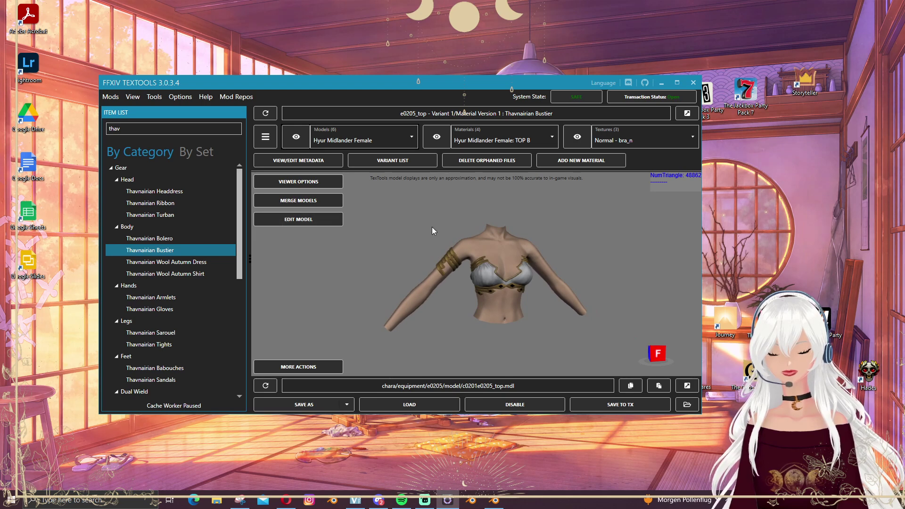
Preview the Thavnairian Wool Autumn Dress model in the viewer.
scroll(505, 225, up, 3)
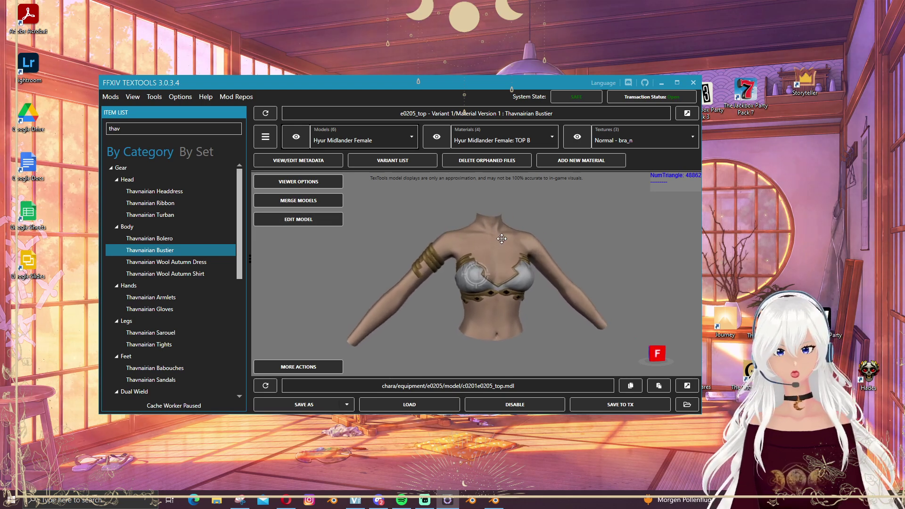
click(212, 261)
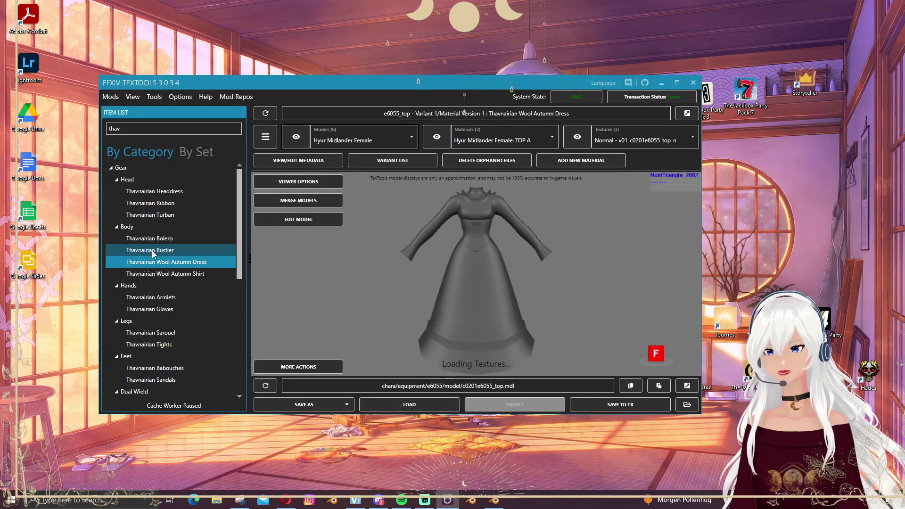
click(144, 251)
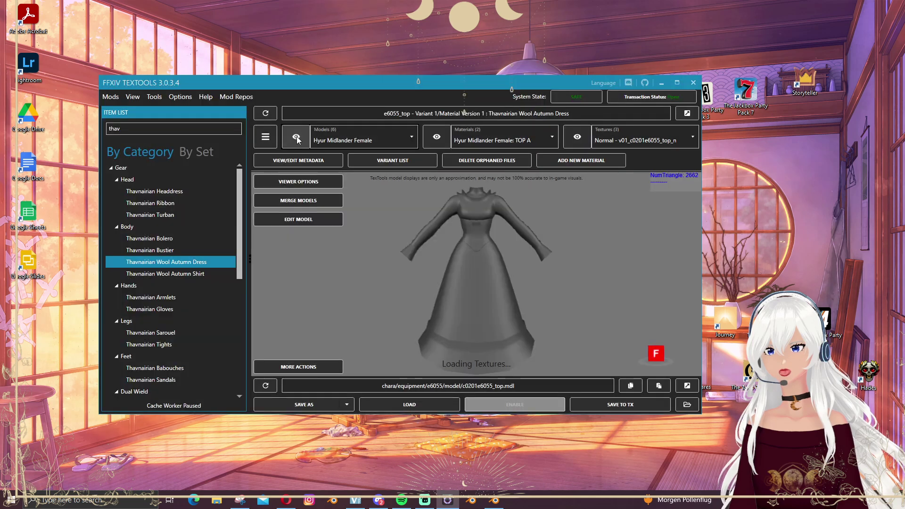
drag(598, 259, 566, 280)
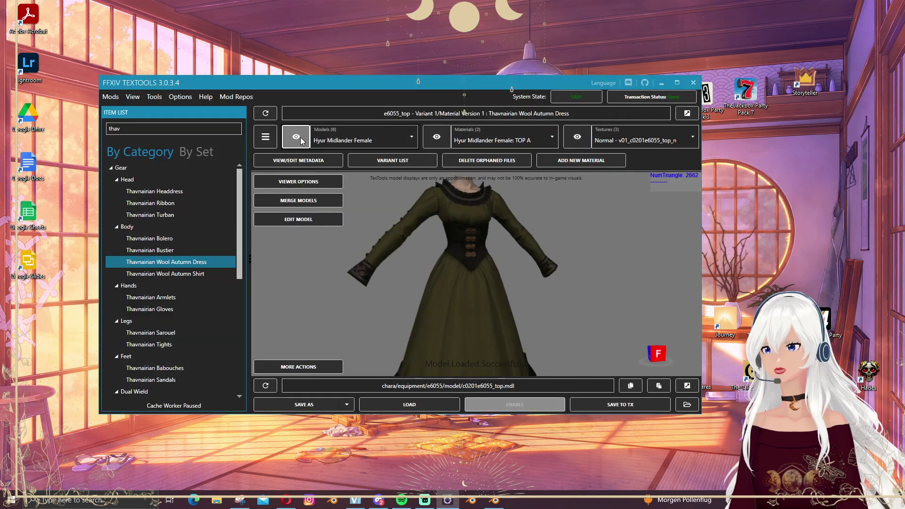
Return to the Thavnairian Bustier and orbit it to a front view.
click(158, 251)
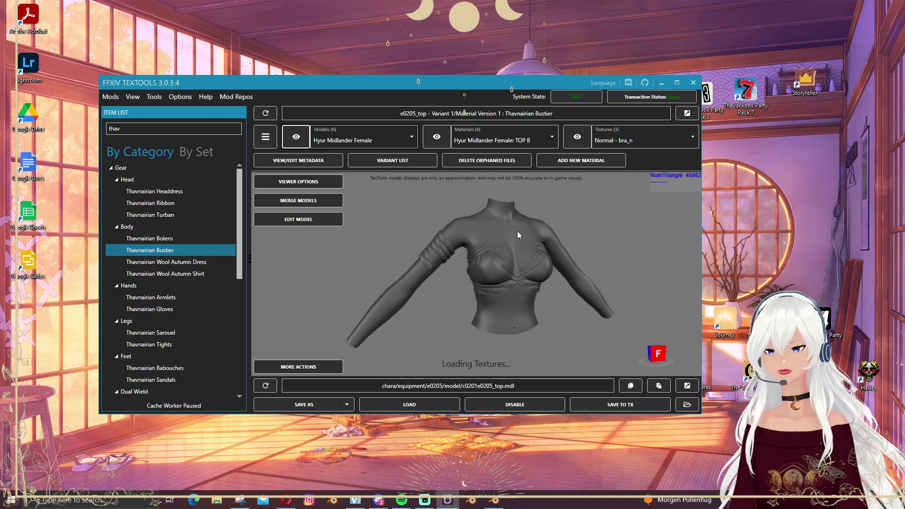
drag(517, 231, 497, 230)
drag(340, 252, 459, 262)
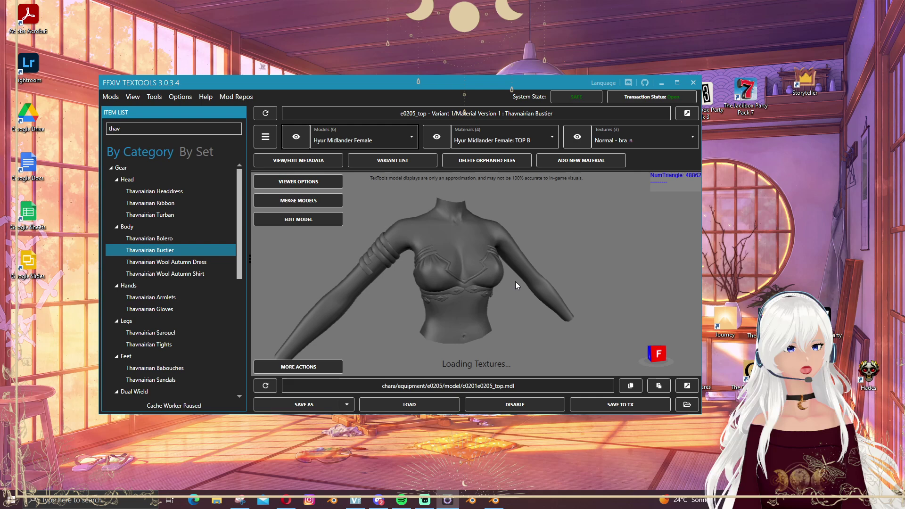
drag(447, 262, 461, 337)
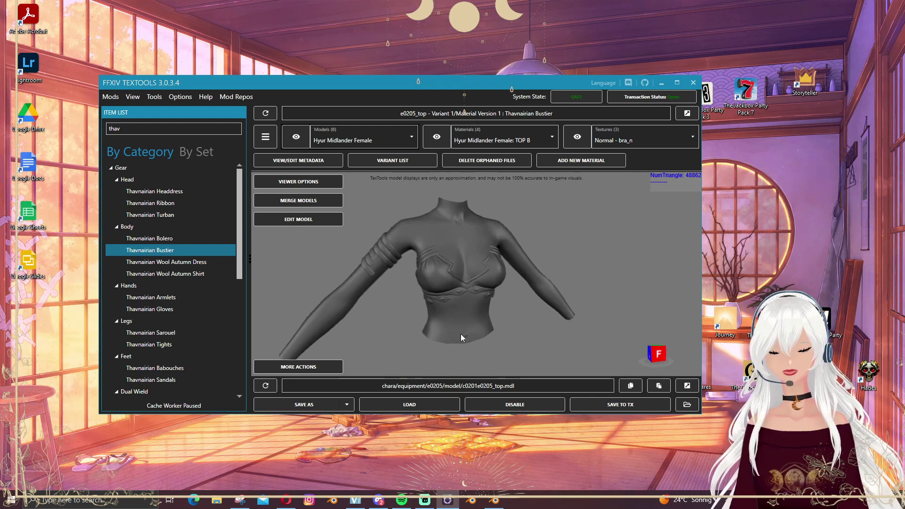
drag(413, 285, 453, 274)
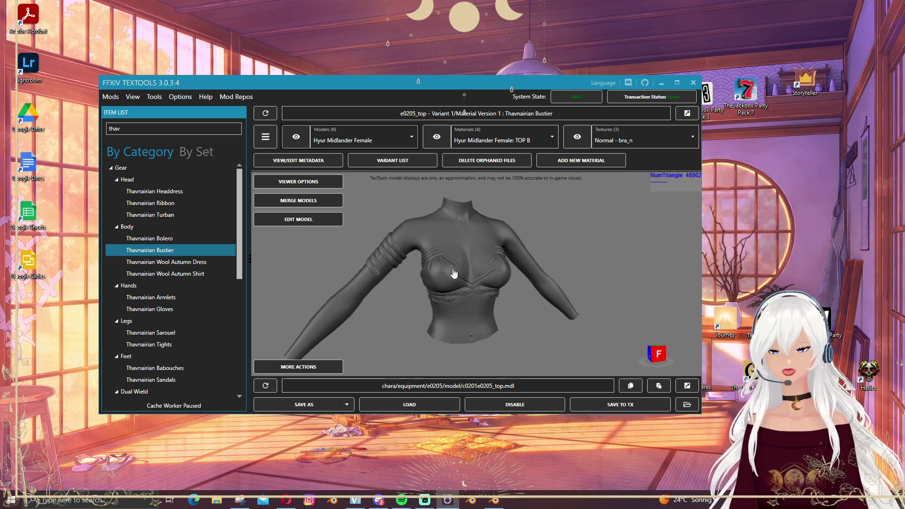
scroll(462, 270, up, 5)
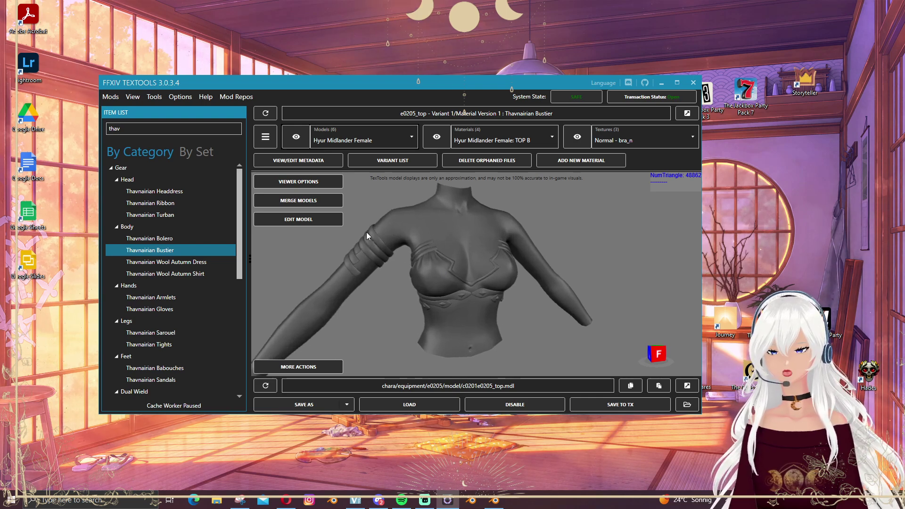
scroll(373, 265, down, 4)
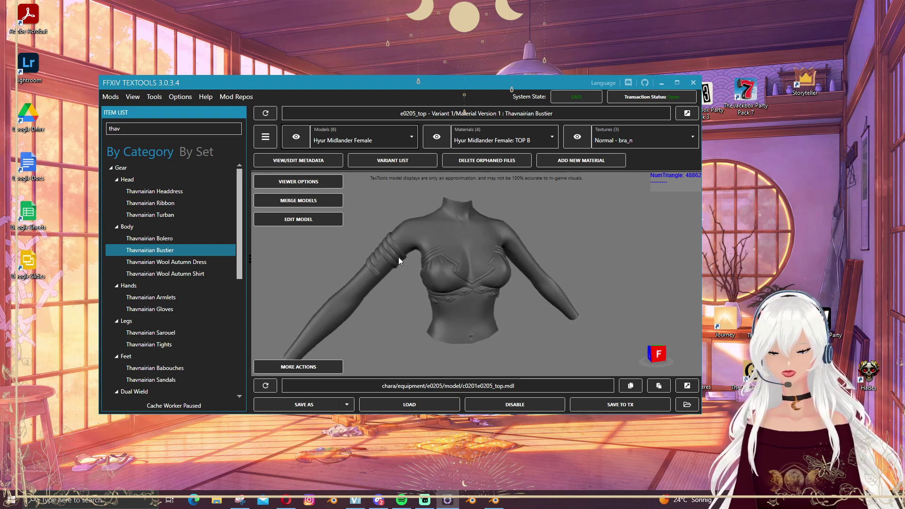
In the Model Editor, inspect mesh group 0 and its Part 0 material.
click(303, 221)
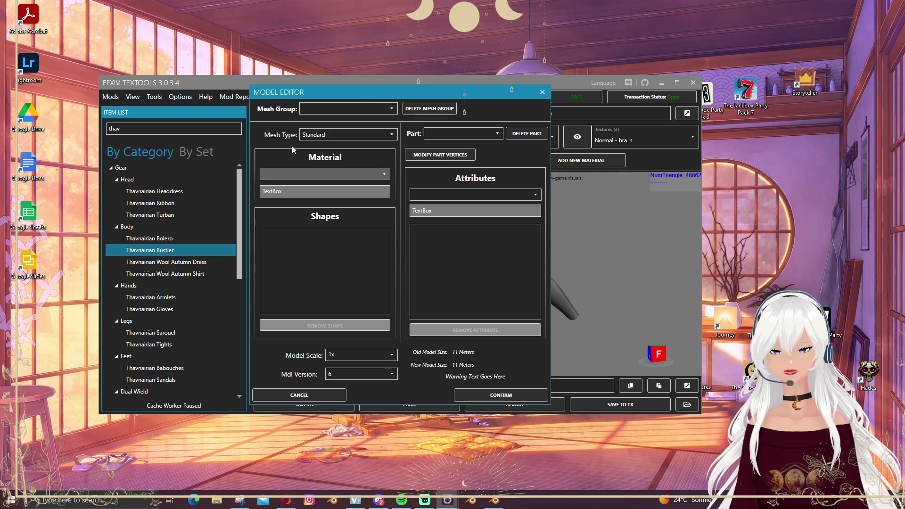
click(353, 110)
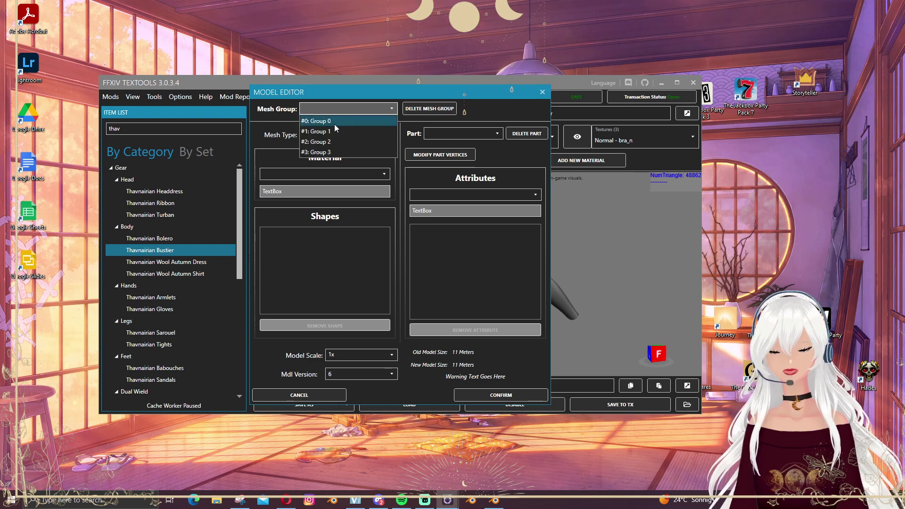
click(314, 153)
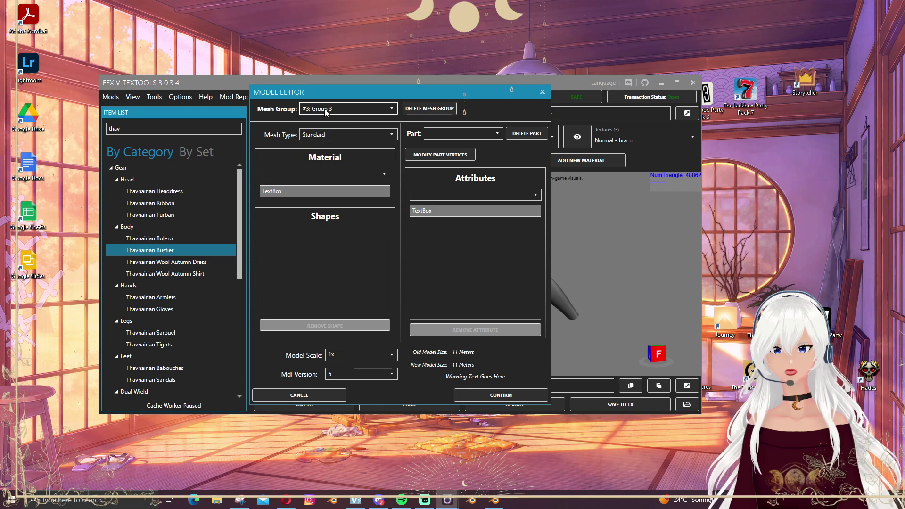
click(418, 109)
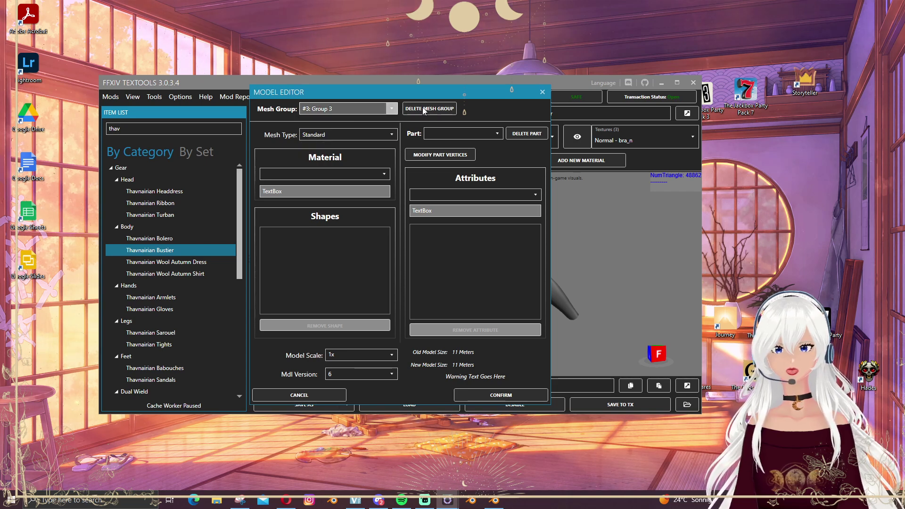
click(451, 133)
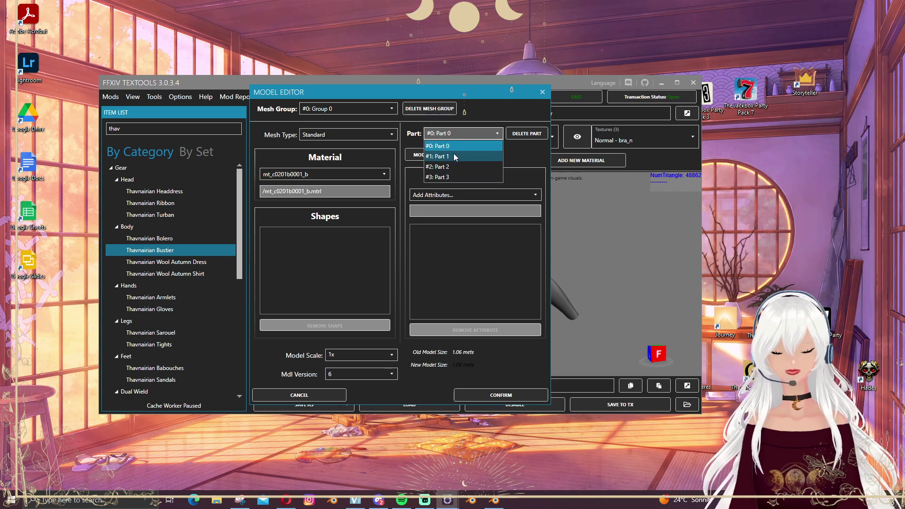
click(471, 111)
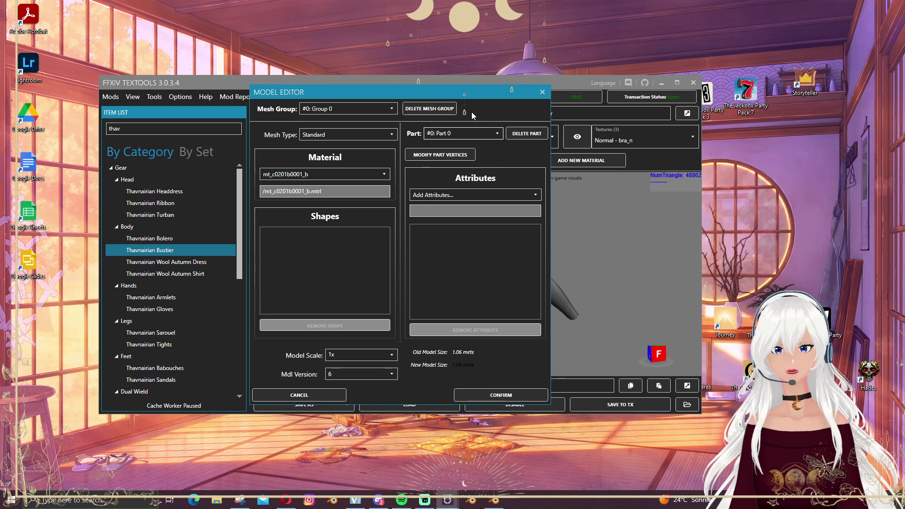
Delete Mesh Group #3: Group 3 and confirm the model edit.
click(320, 112)
click(335, 152)
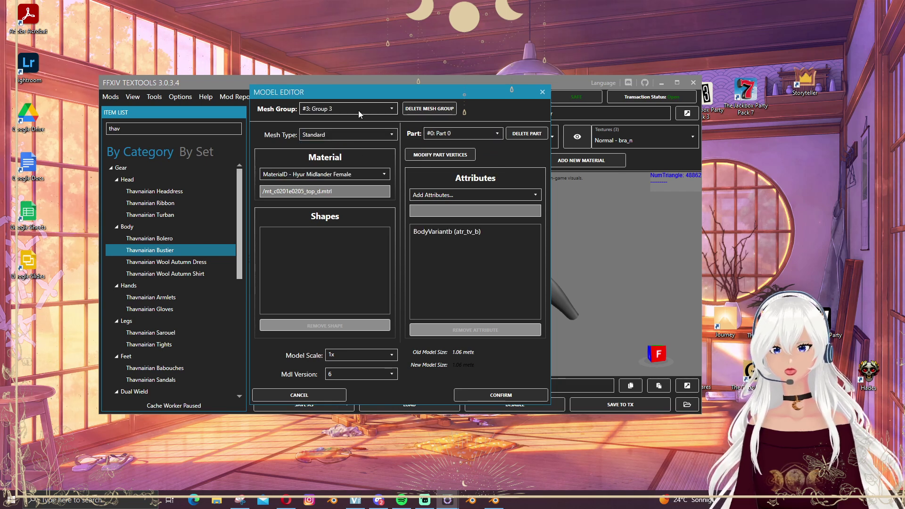
click(432, 108)
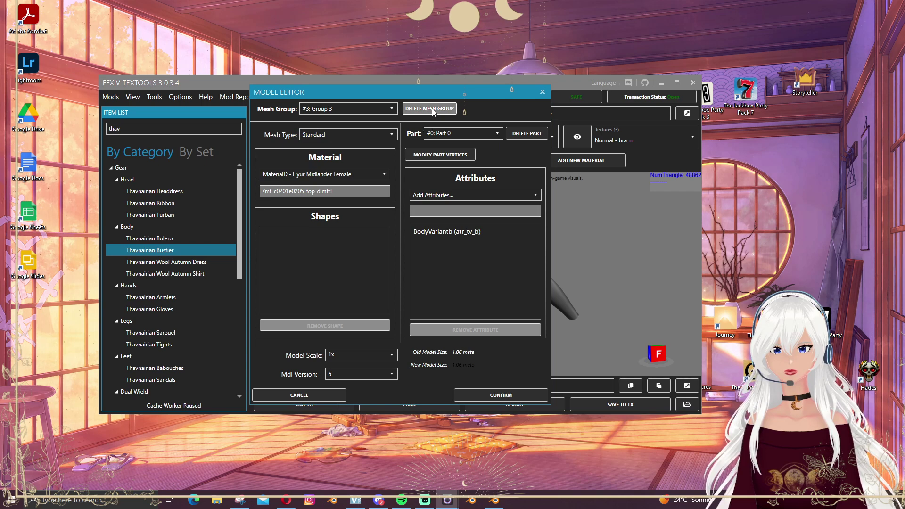
click(502, 397)
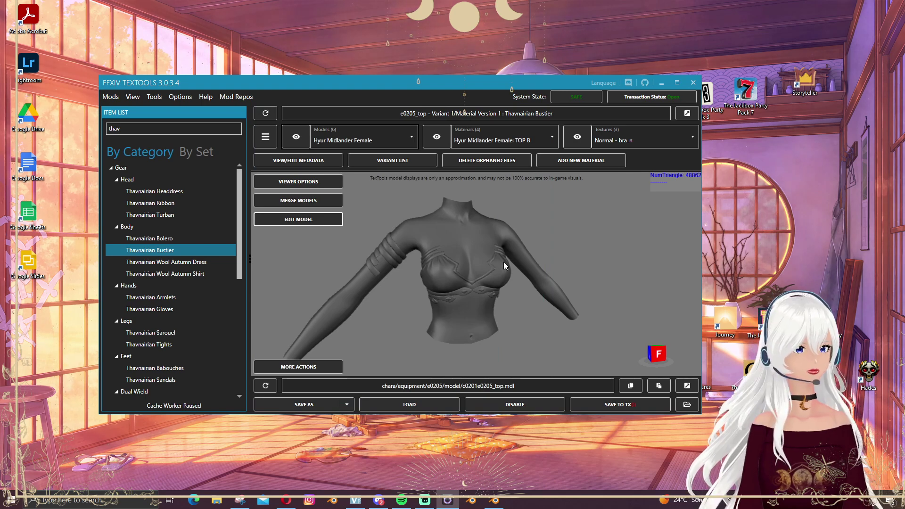
Reload the bustier from file, answering Yes to Discard Changes, back at 45566 triangles.
drag(504, 261, 448, 253)
scroll(439, 253, down, 2)
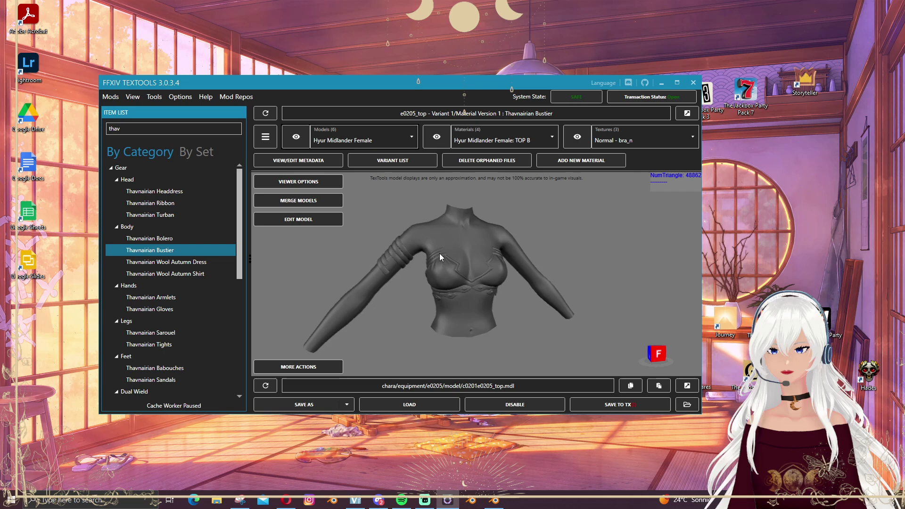
scroll(440, 255, up, 3)
click(265, 385)
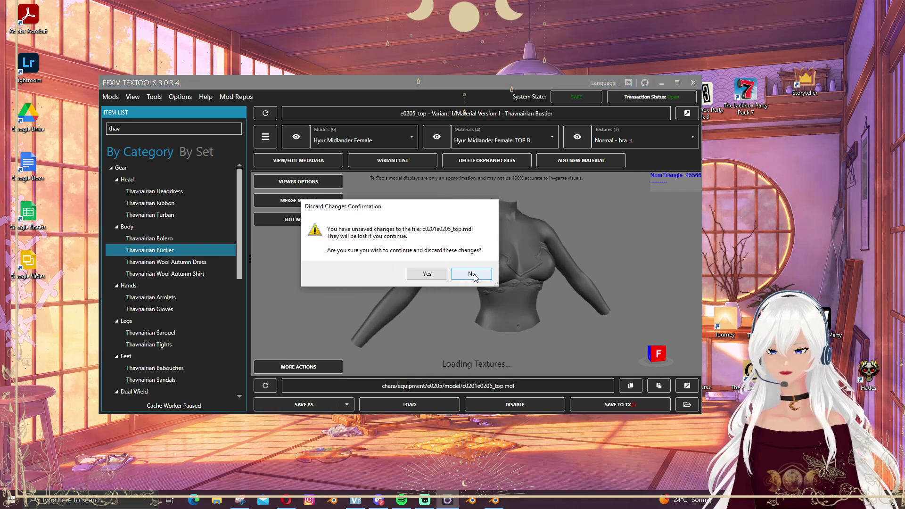
click(430, 275)
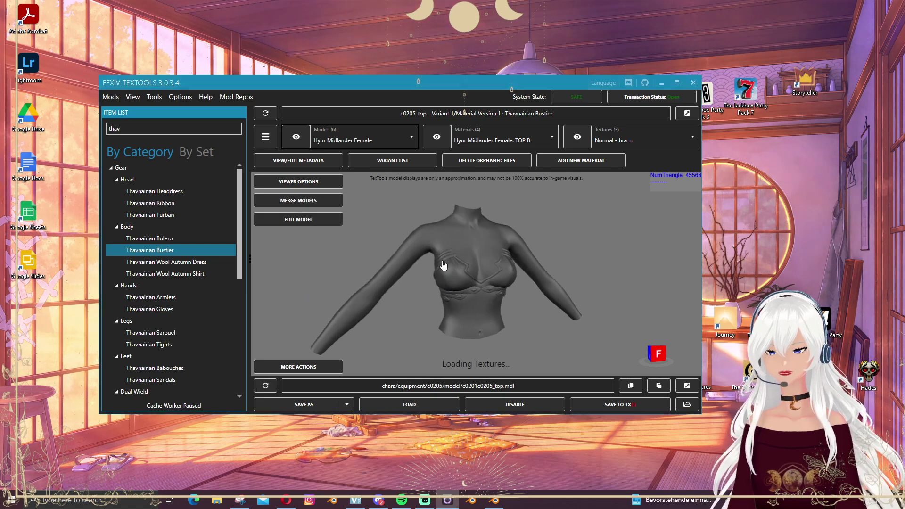
drag(440, 263, 476, 262)
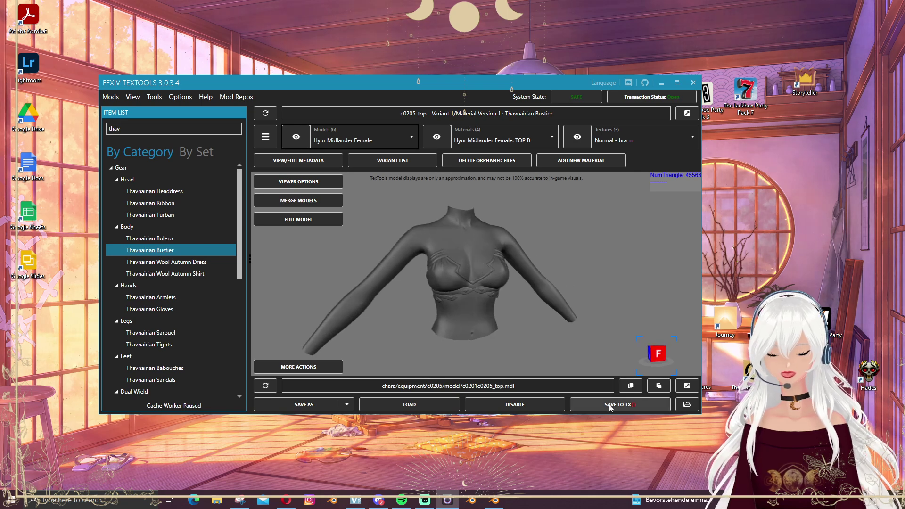
Save the Thavnairian Bustier model with SAVE TO TX.
click(623, 406)
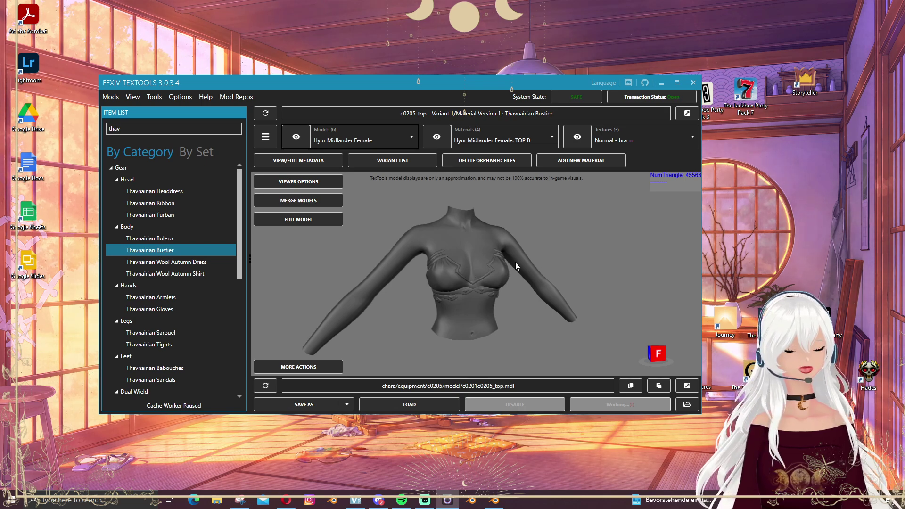
Export the bustier model as c0201e0205_top_2.fbx.
click(304, 405)
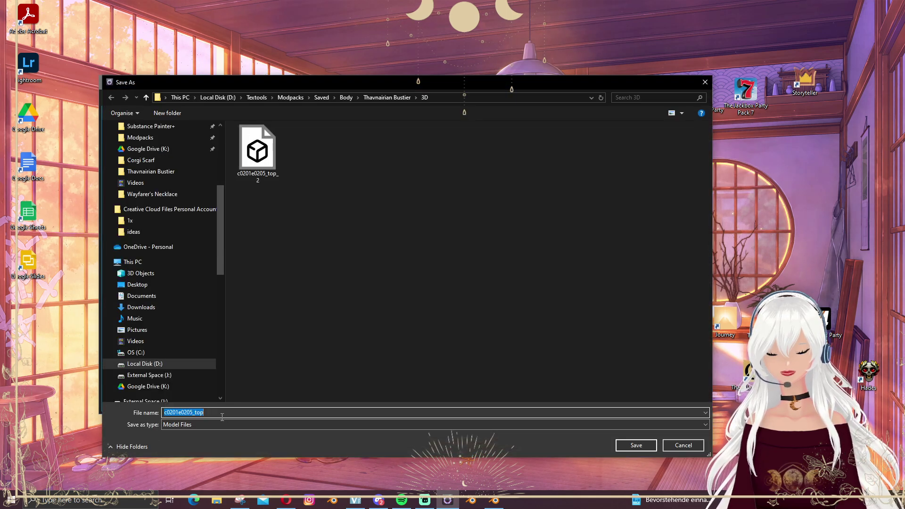
click(231, 415)
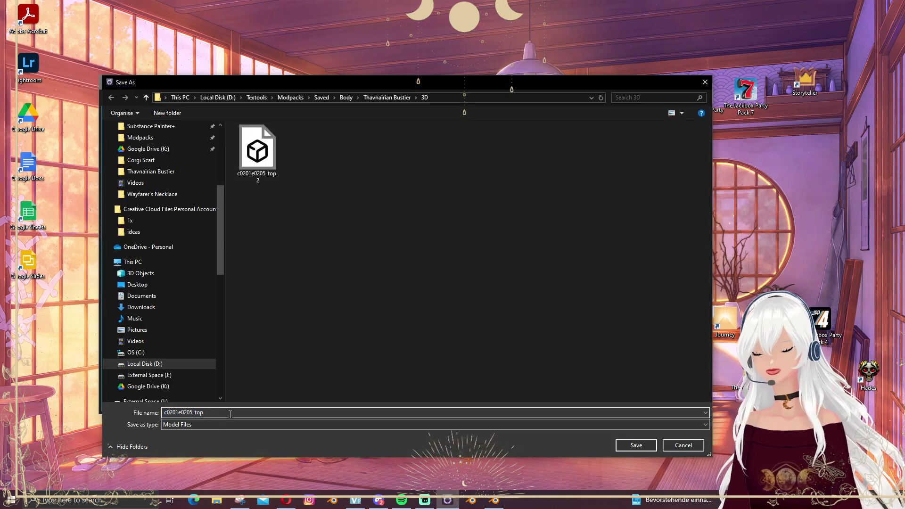
text(_2)
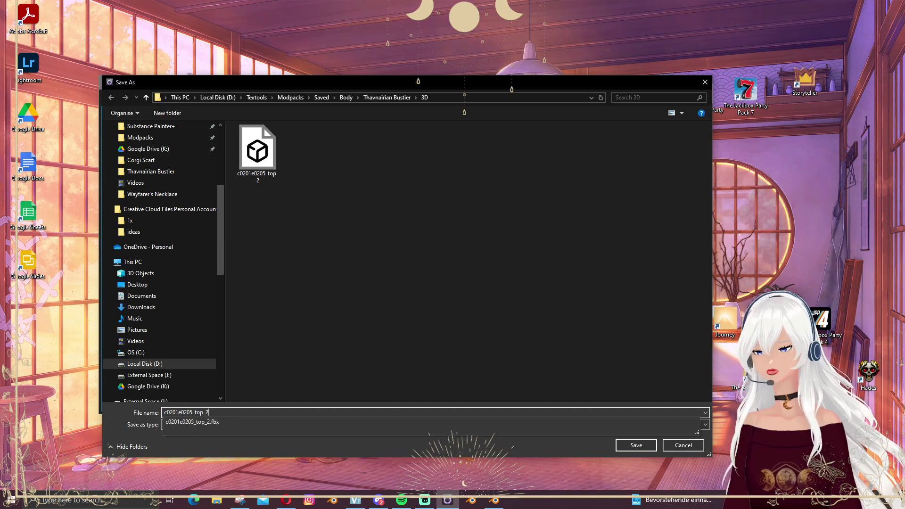
key(Return)
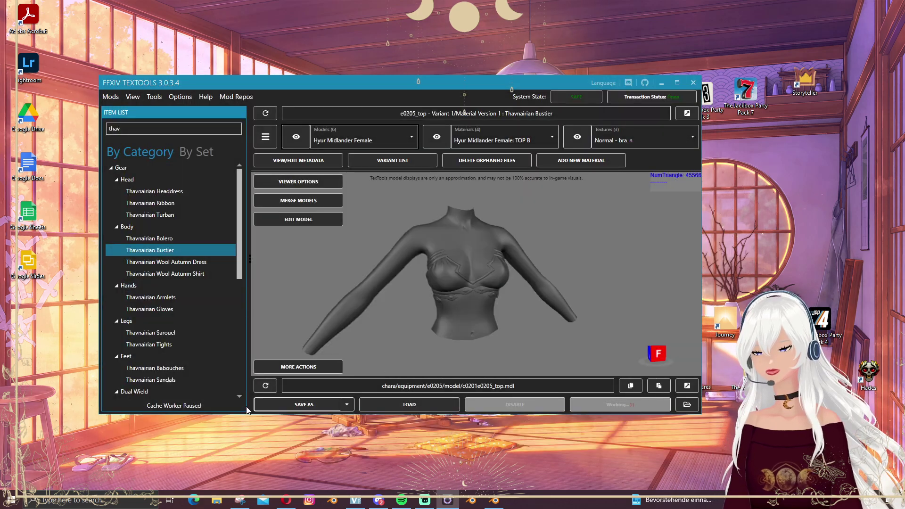
Copy the 3D export folder's path from File Explorer and switch to Blender.
click(688, 405)
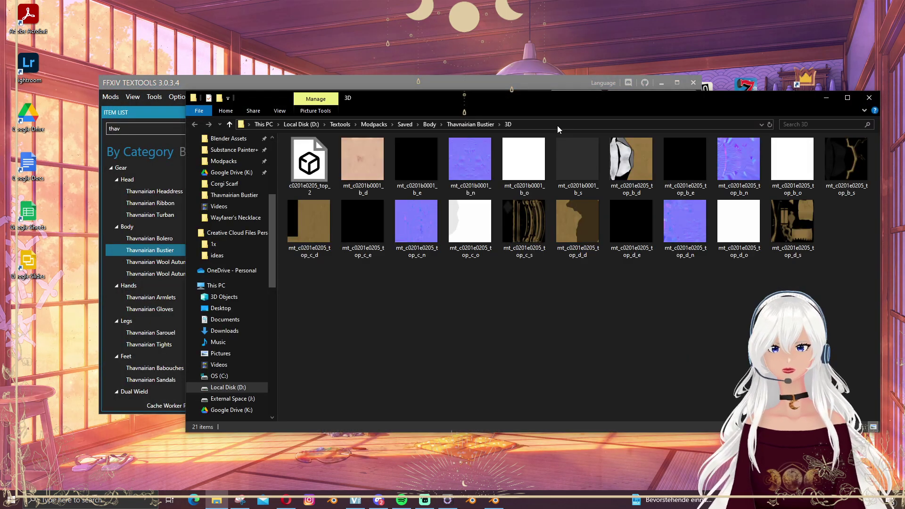
click(557, 126)
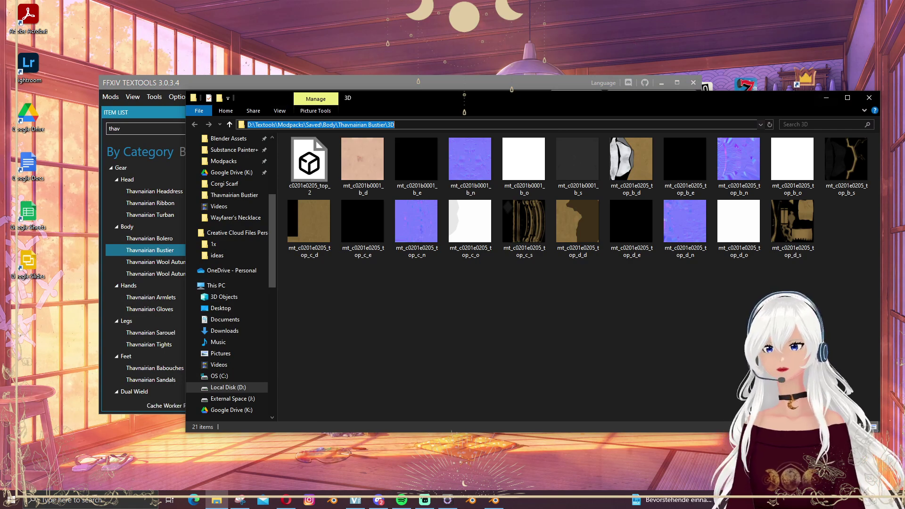
click(870, 98)
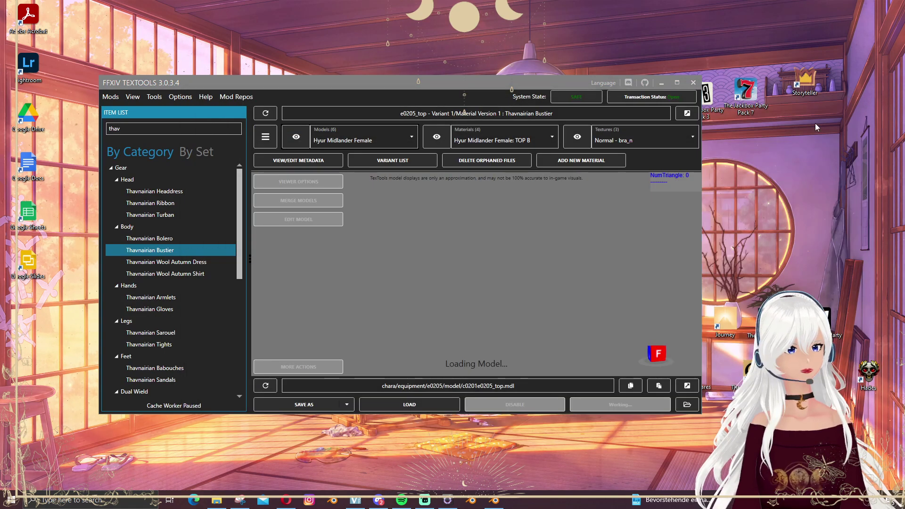
click(495, 501)
Import c0201e0205_top_2.fbx via File > Import > FBX from the pasted 3D folder path.
click(21, 18)
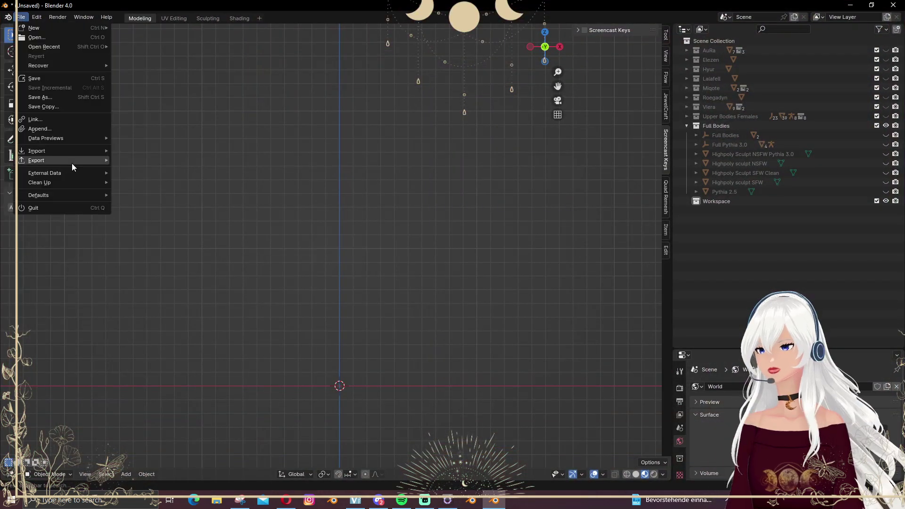
mouse_move(65, 150)
click(163, 248)
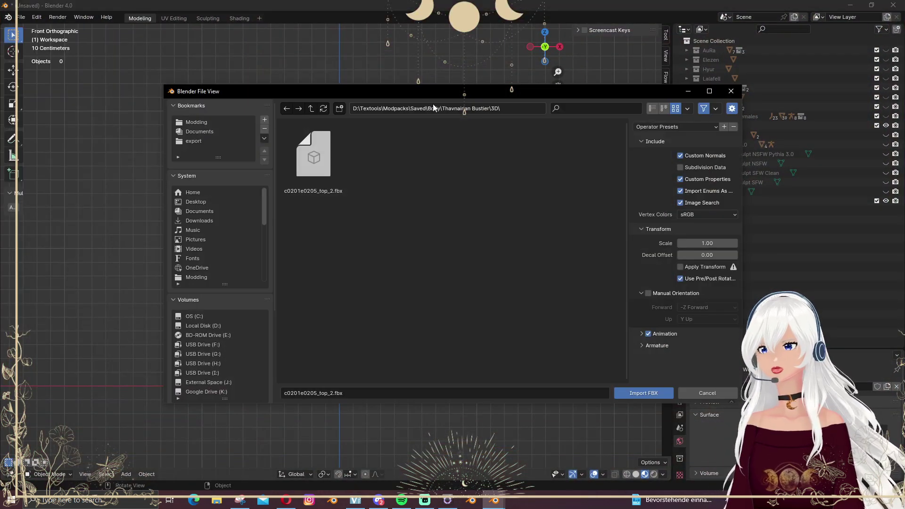
click(432, 104)
key(ctrl+v)
key(Return)
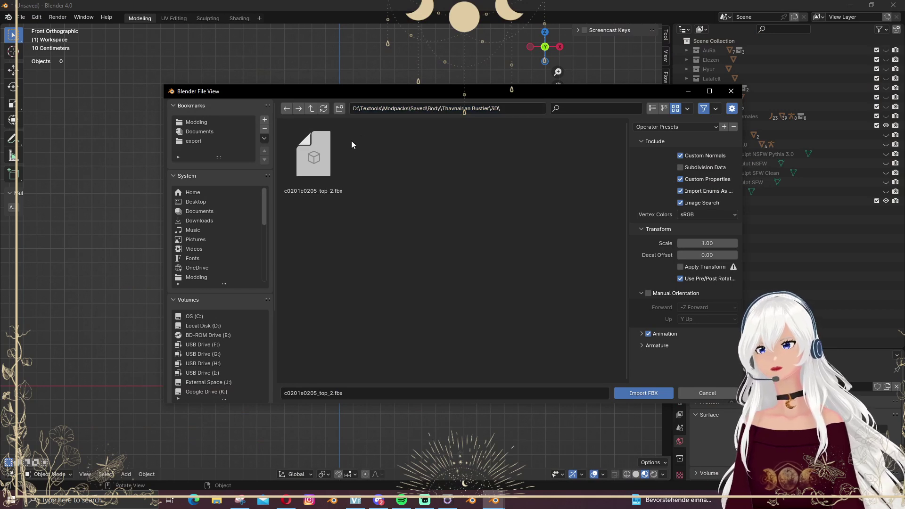
double_click(318, 157)
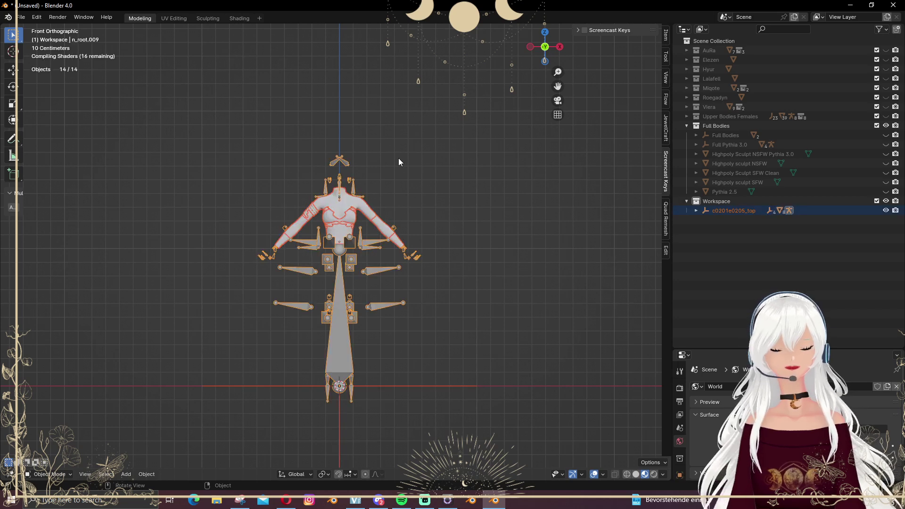
Deselect the rig and compare the bustier in Solid and Material Preview shading.
click(484, 205)
scroll(486, 203, up, 4)
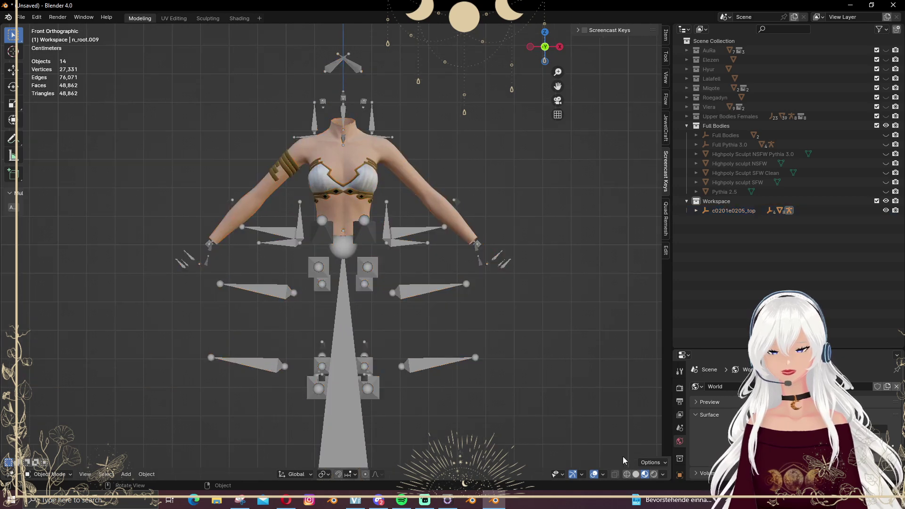
click(637, 475)
scroll(319, 199, down, 4)
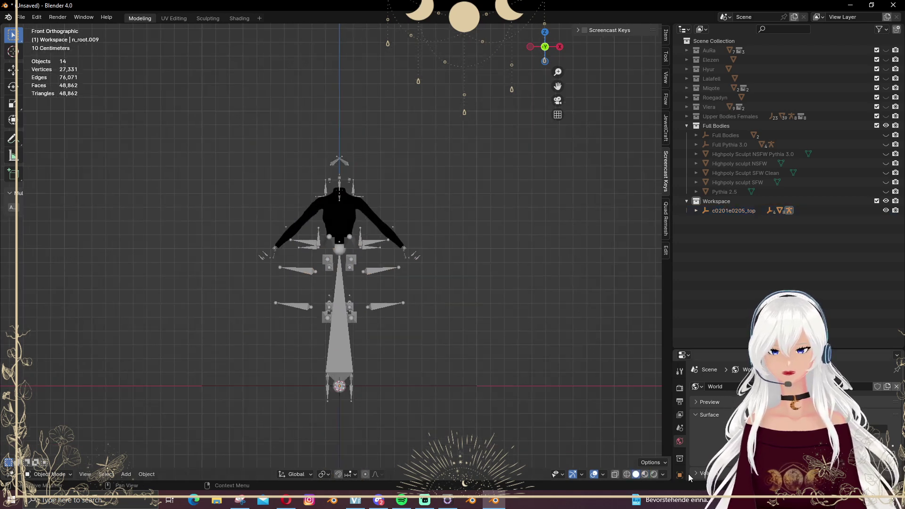
click(646, 475)
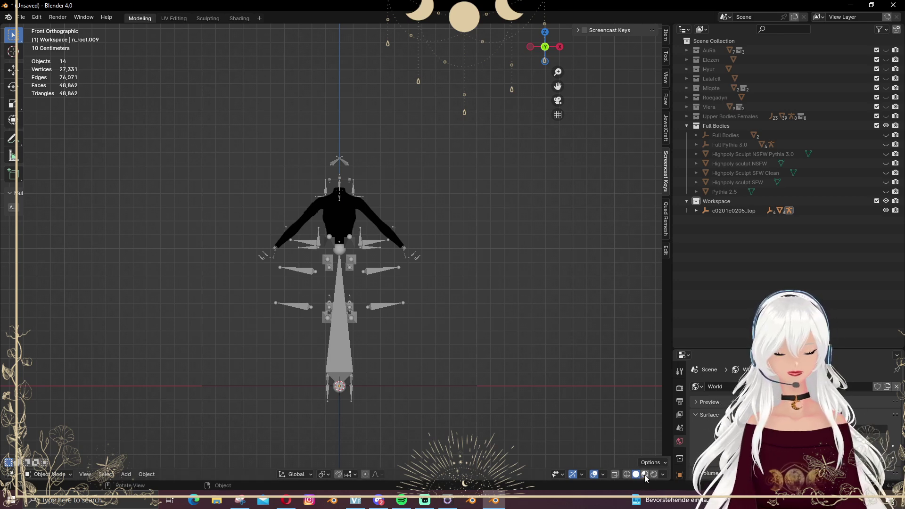
scroll(471, 236, up, 8)
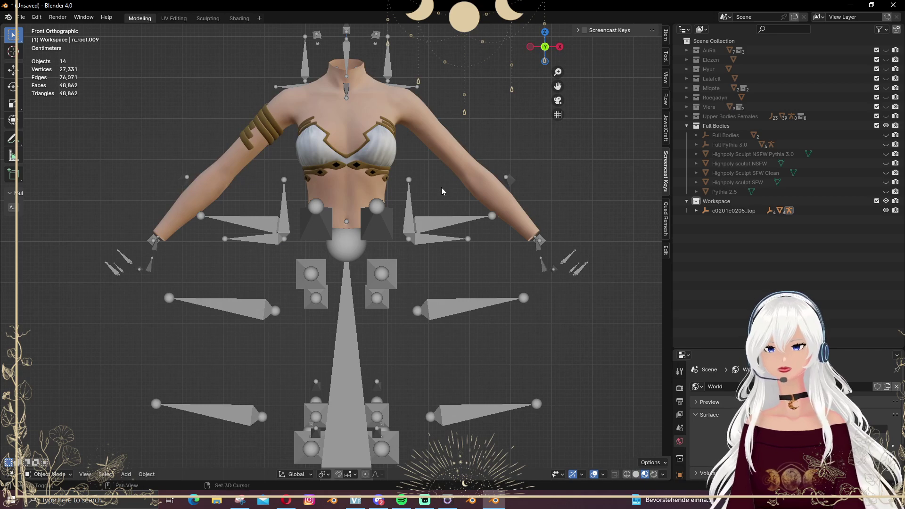
scroll(431, 260, down, 2)
drag(432, 259, 377, 267)
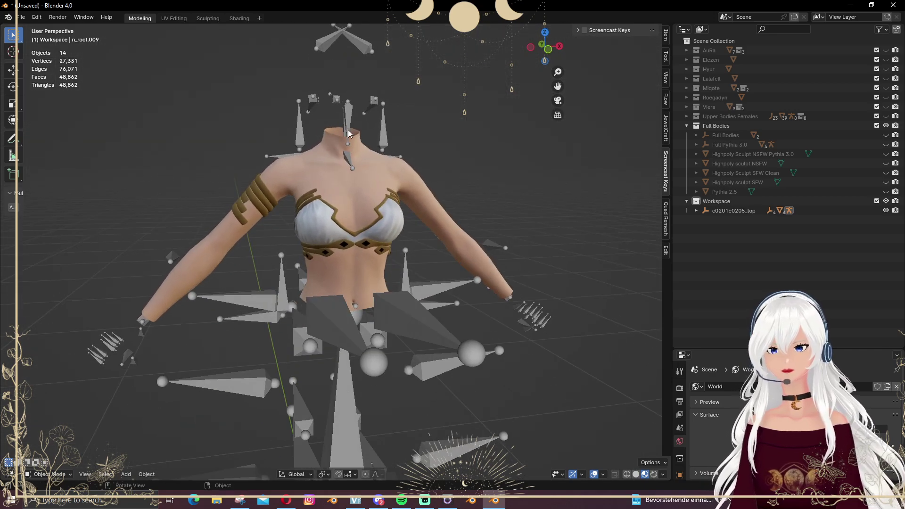
Check the gold armband's material, then expand c0201e0205_top in the Outliner.
click(266, 198)
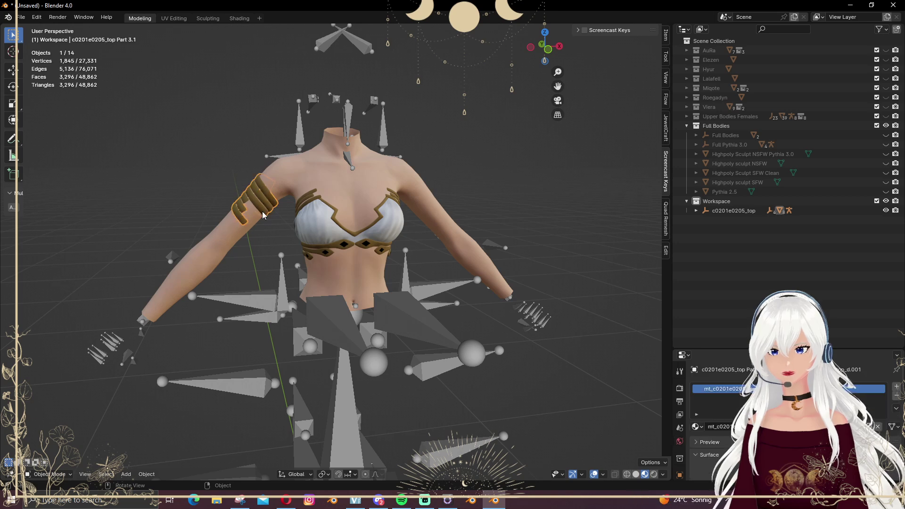
key(alt+a)
drag(345, 195, 304, 213)
drag(376, 183, 420, 206)
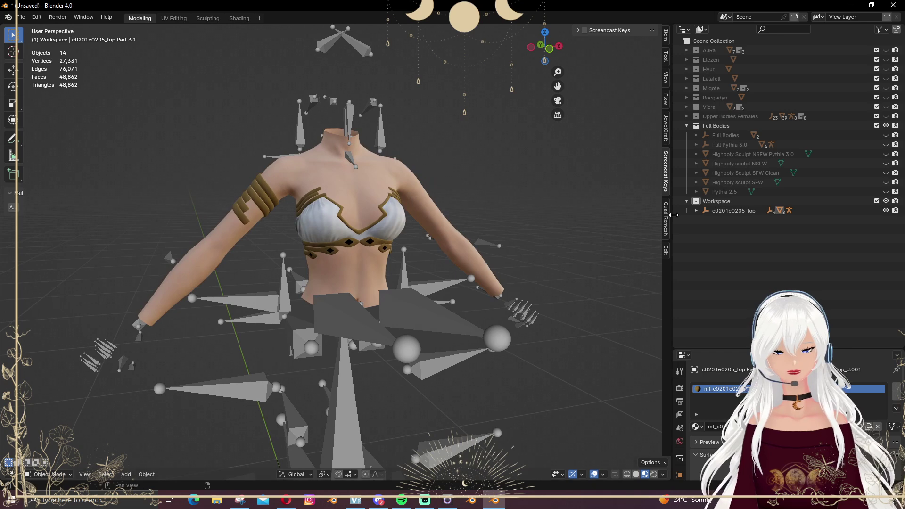
click(696, 211)
Expand n_root.009 and select the body Part 0.1 and the armband.
click(706, 258)
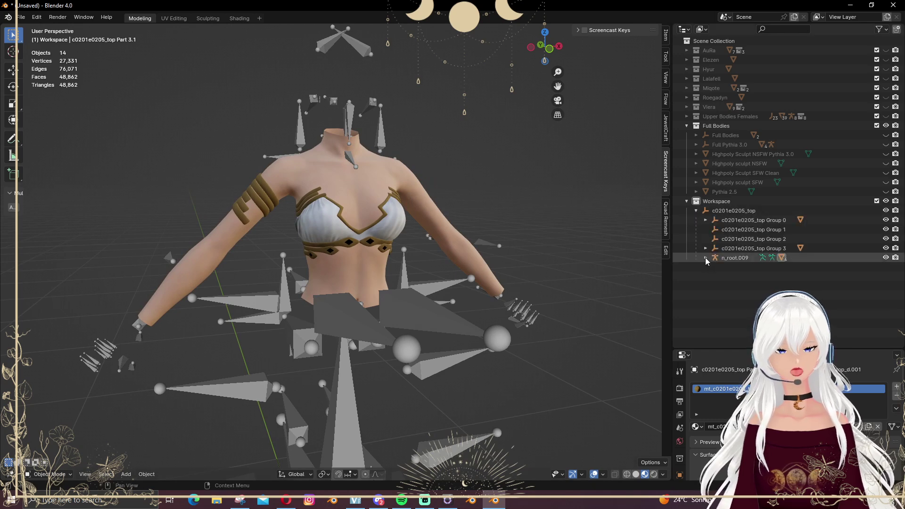
click(734, 260)
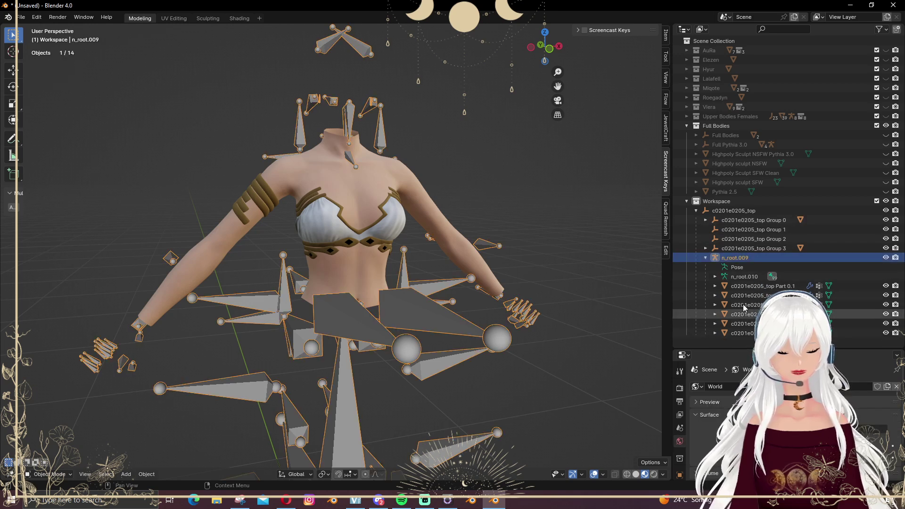
click(366, 180)
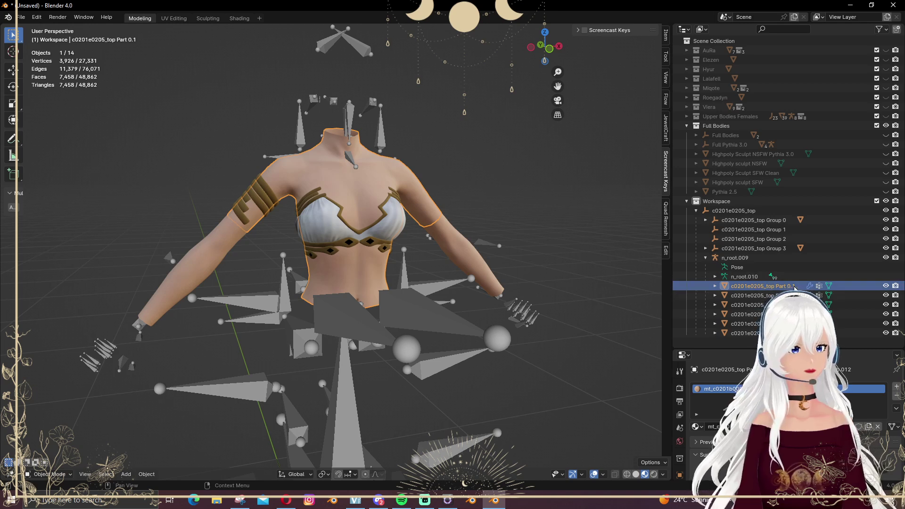
click(257, 192)
key(shift)
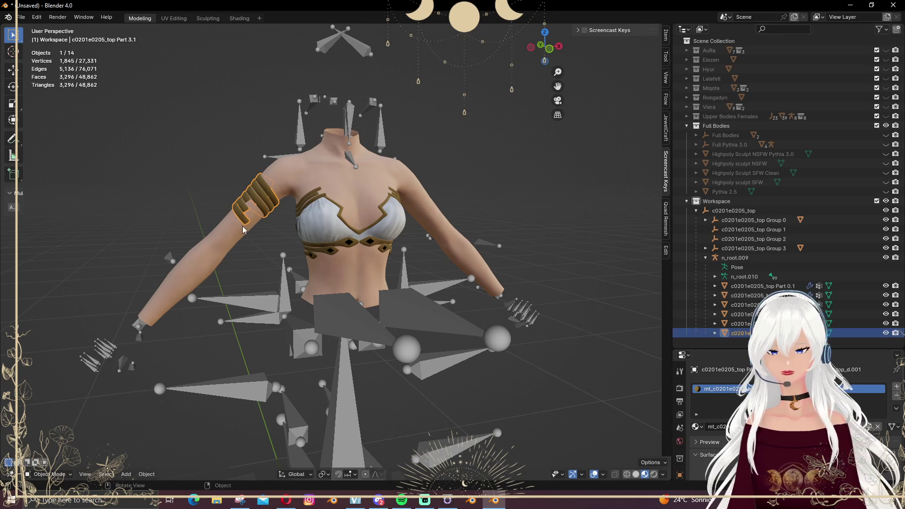
Check Part 2.0 and Part 1.0 (mt_c0201e0205_top_b.001) materials, then reinspect the armband.
click(741, 324)
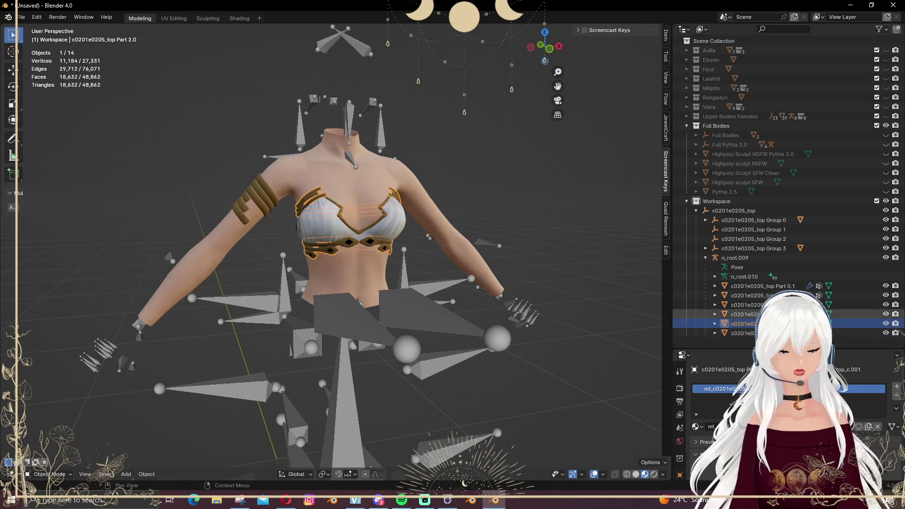
click(743, 314)
scroll(311, 224, up, 3)
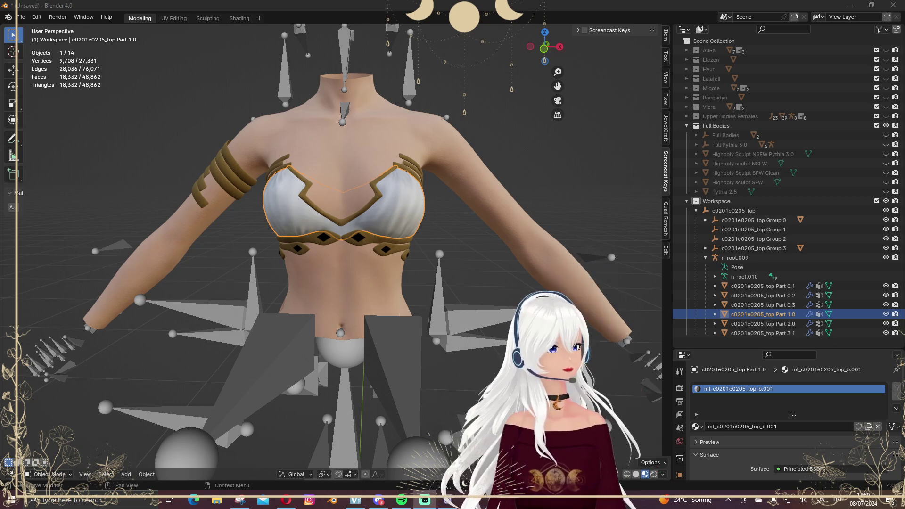
click(415, 202)
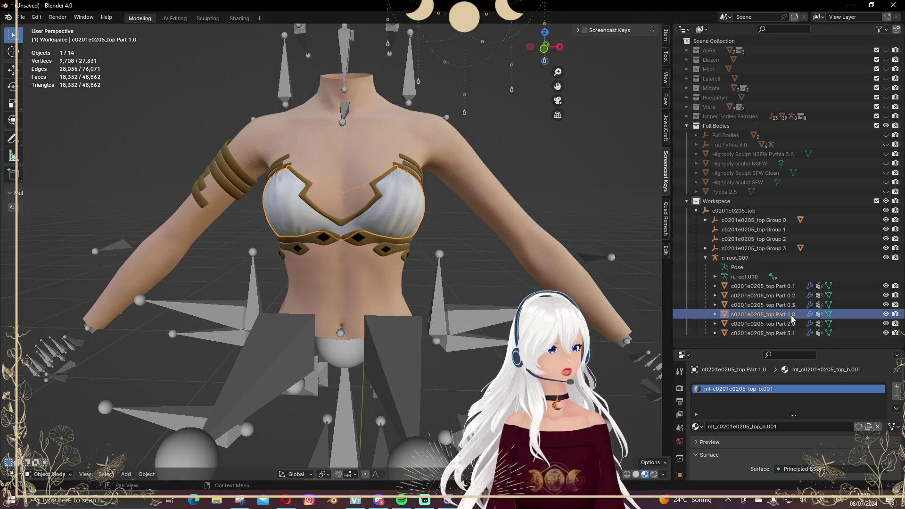
click(228, 163)
drag(265, 189, 288, 185)
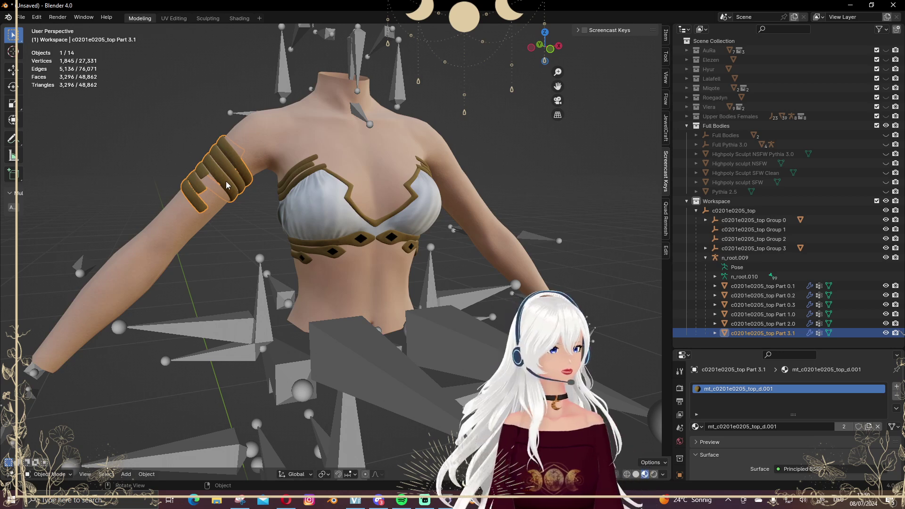
Back in TexTools, rotate and zoom the textured bustier, then open Merge Models options.
click(853, 4)
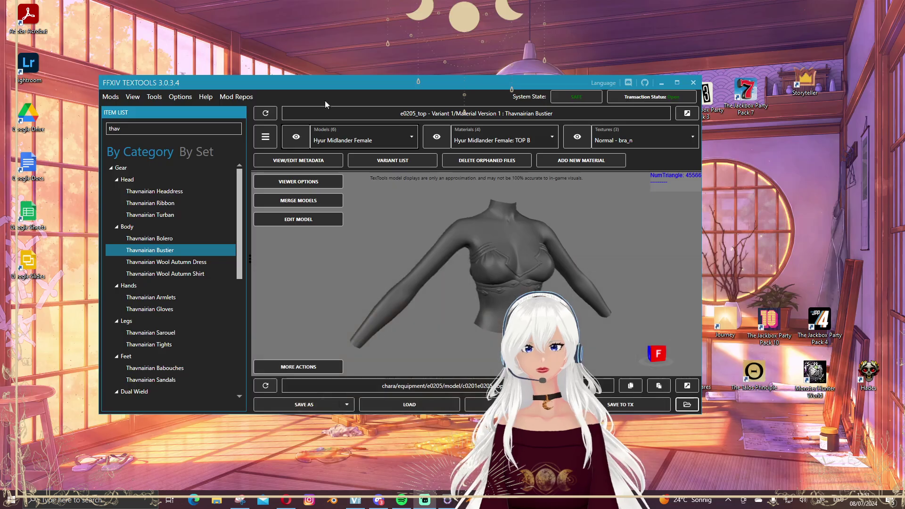
drag(477, 330, 436, 283)
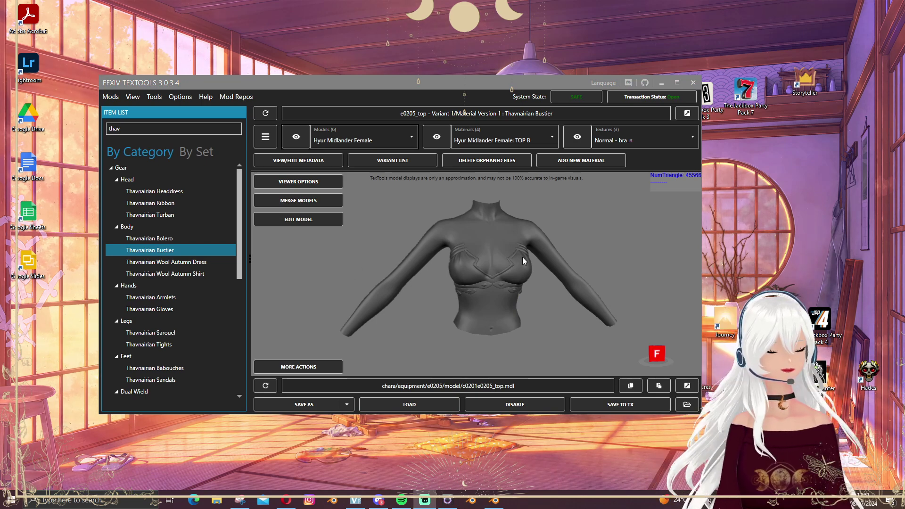
mouse_move(522, 256)
mouse_down()
mouse_move(499, 262)
mouse_move(507, 258)
mouse_up()
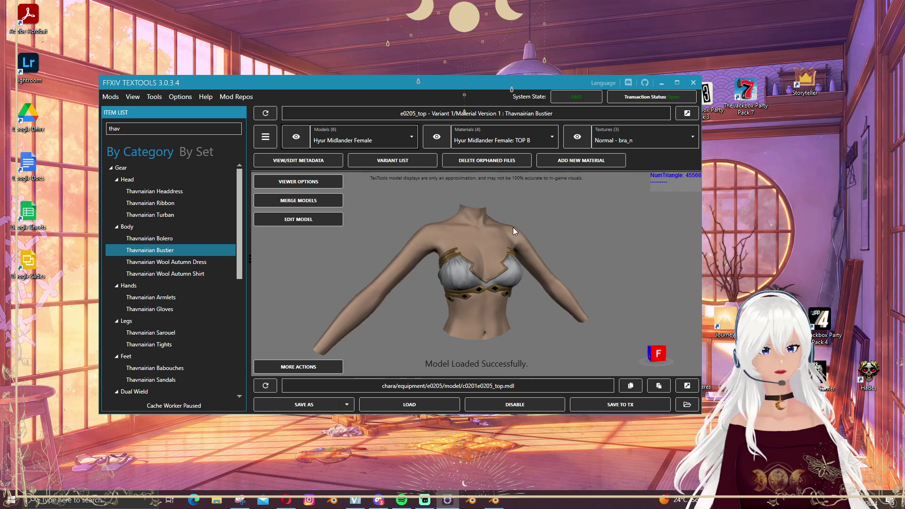
drag(511, 229, 489, 229)
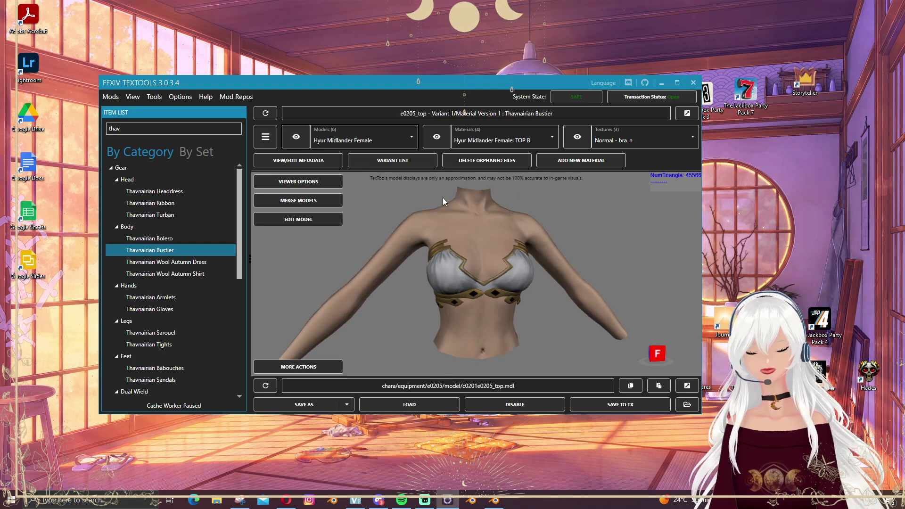
click(312, 202)
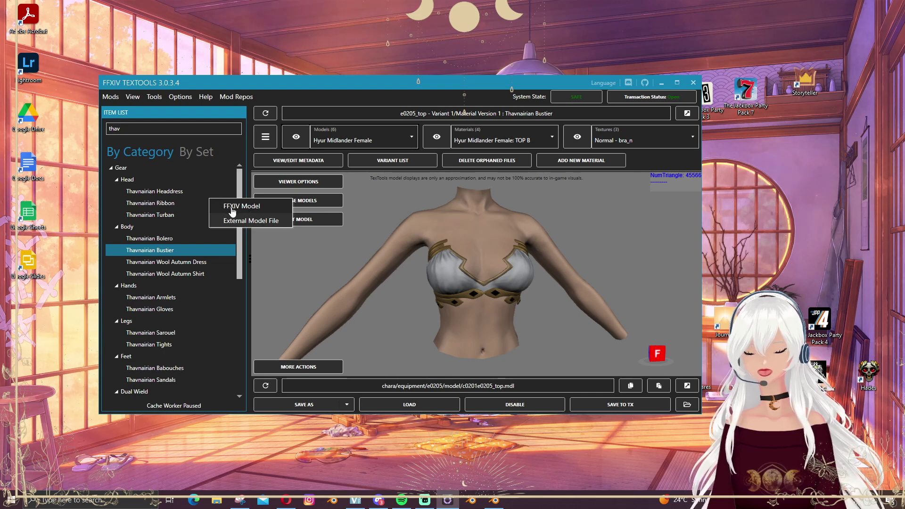
Choose FFXIV Model under Merge Models, reselect the Thavnairian Bustier, and search for 'abyssos'.
click(264, 207)
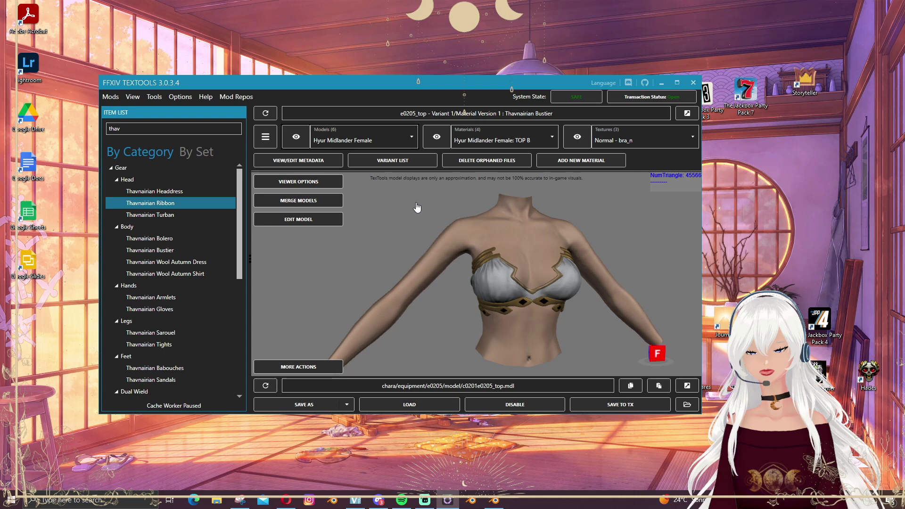
click(313, 201)
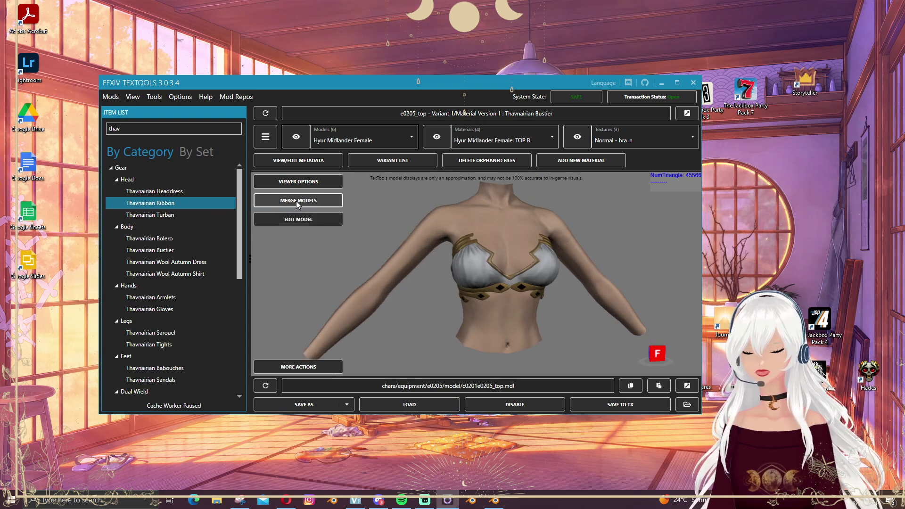
click(298, 204)
click(278, 208)
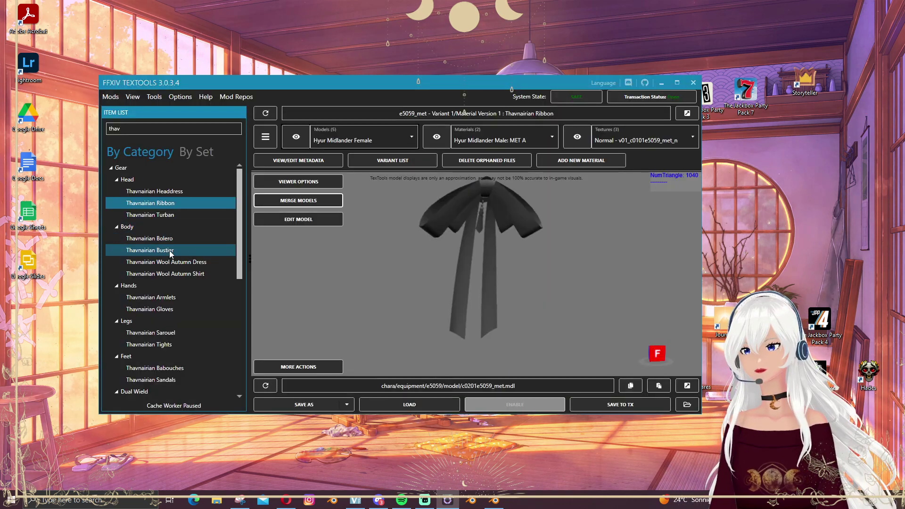
click(169, 250)
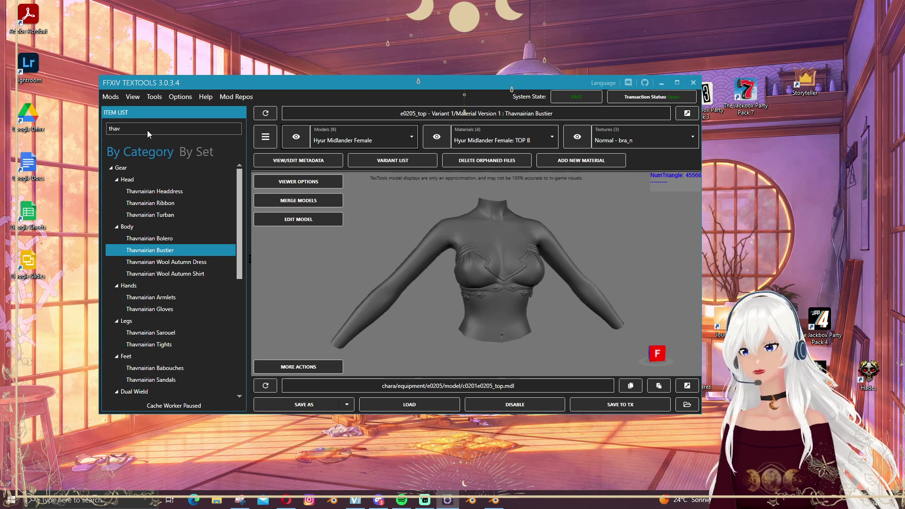
click(114, 127)
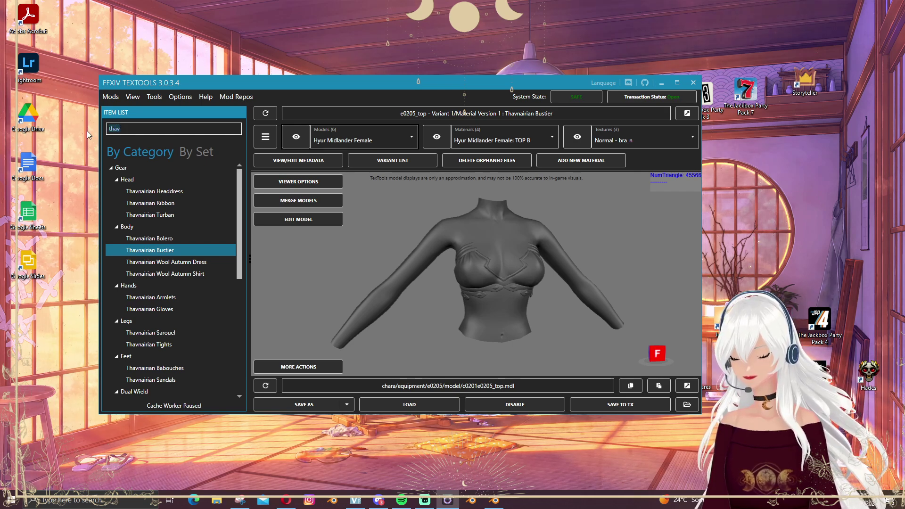
text(abyssos)
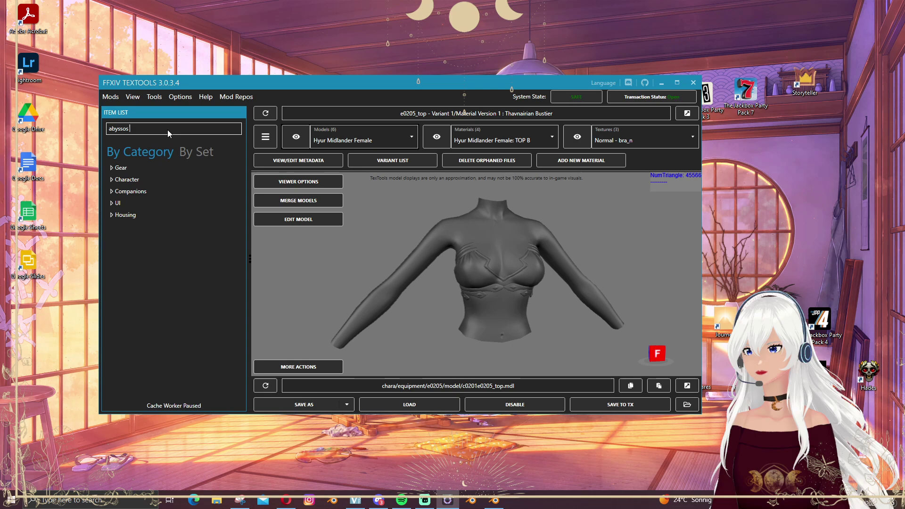
Extend the search to 'abyssos choker' and load the Abyssos Choker of Aiming.
text(choker)
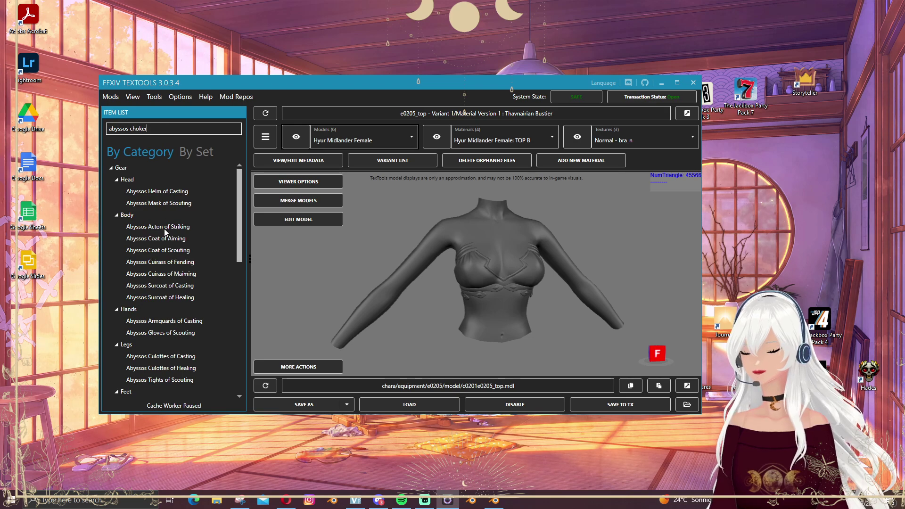
click(160, 192)
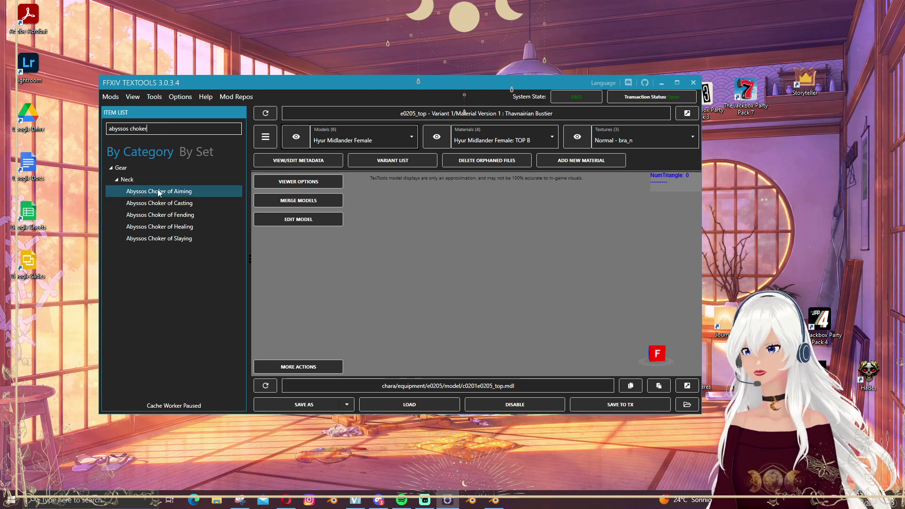
click(181, 192)
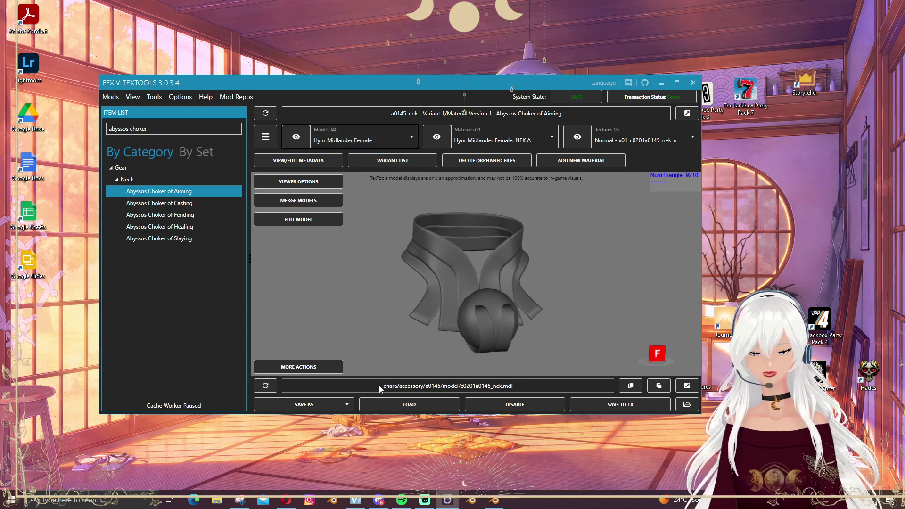
Select the model path chara/accessory/a0145/model/c0201a0145_nek.mdl, then clear the item search.
drag(379, 386, 538, 385)
key(ctrl+c)
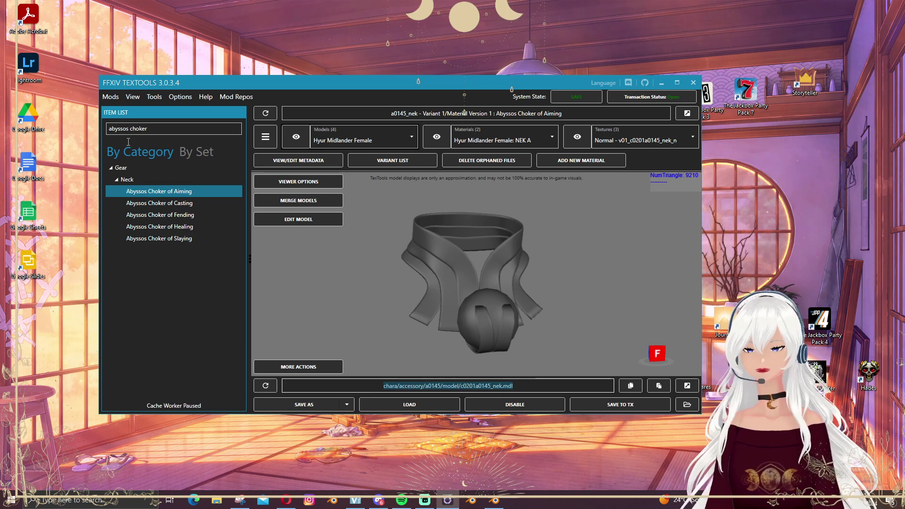
click(178, 131)
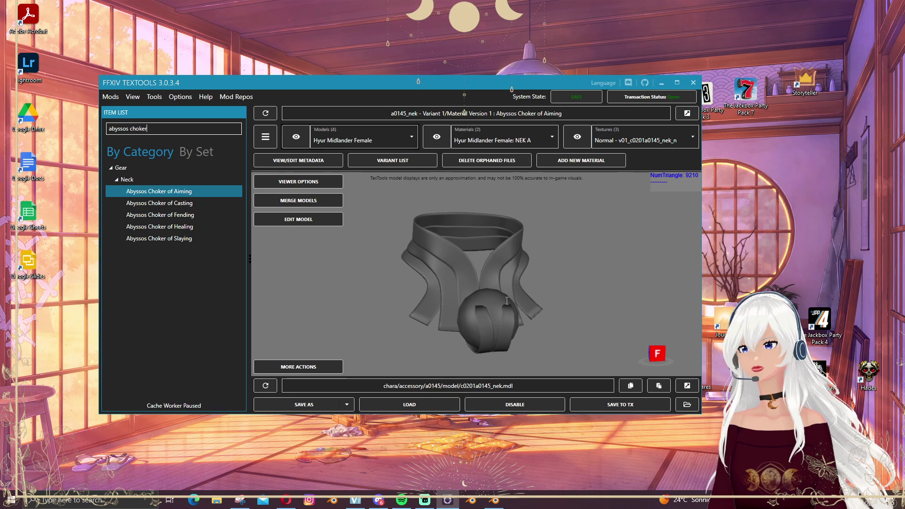
click(467, 390)
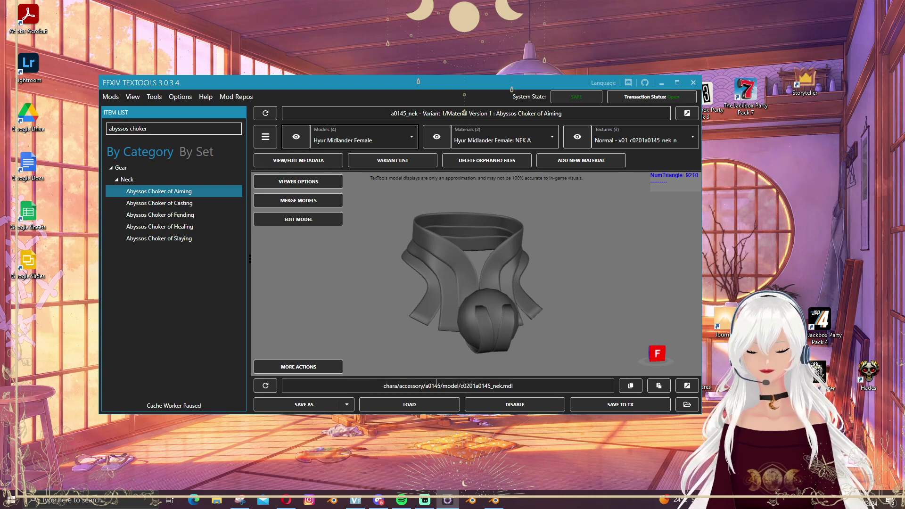
click(124, 131)
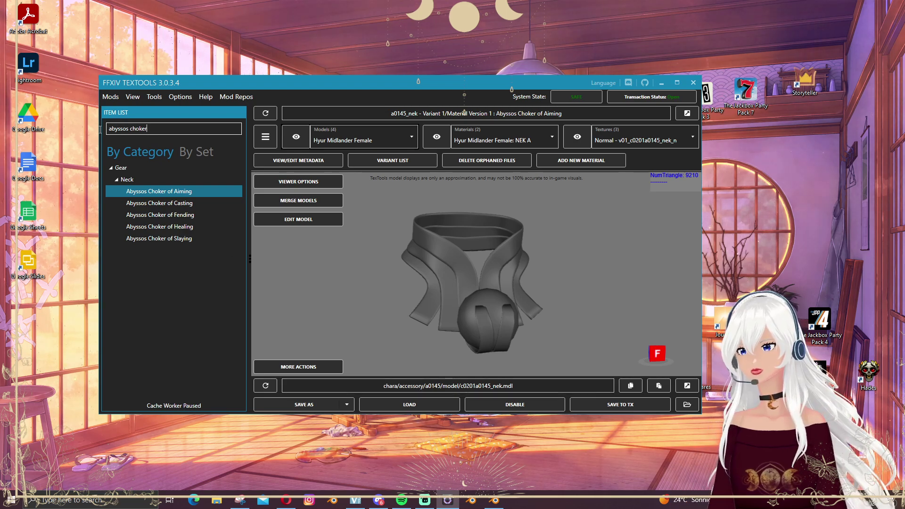
key(ctrl+a)
key(BackSpace)
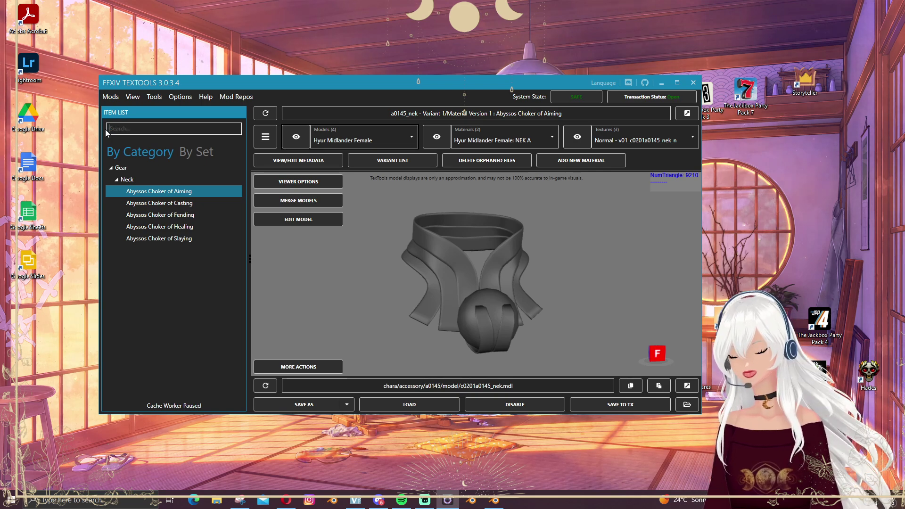
Search 'thav', expand Gear, and reload the Thavnairian Bustier from the Body category.
text(thav)
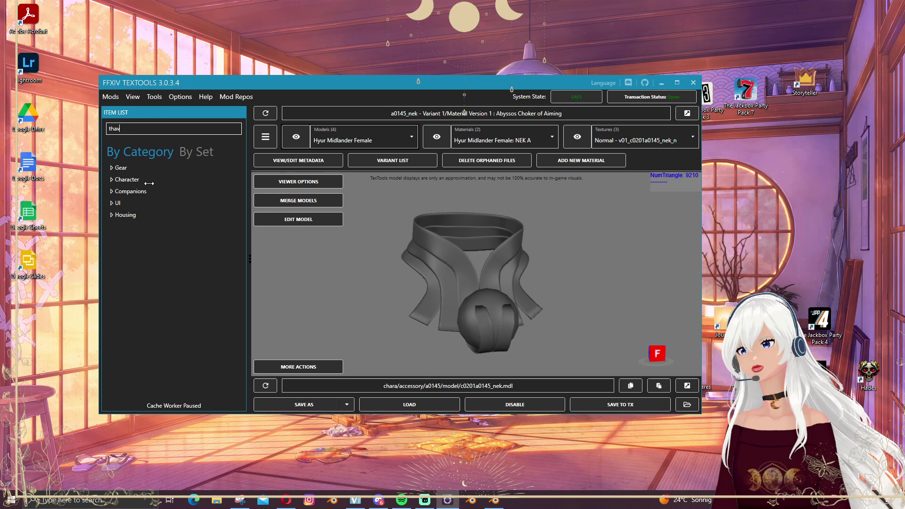
click(126, 180)
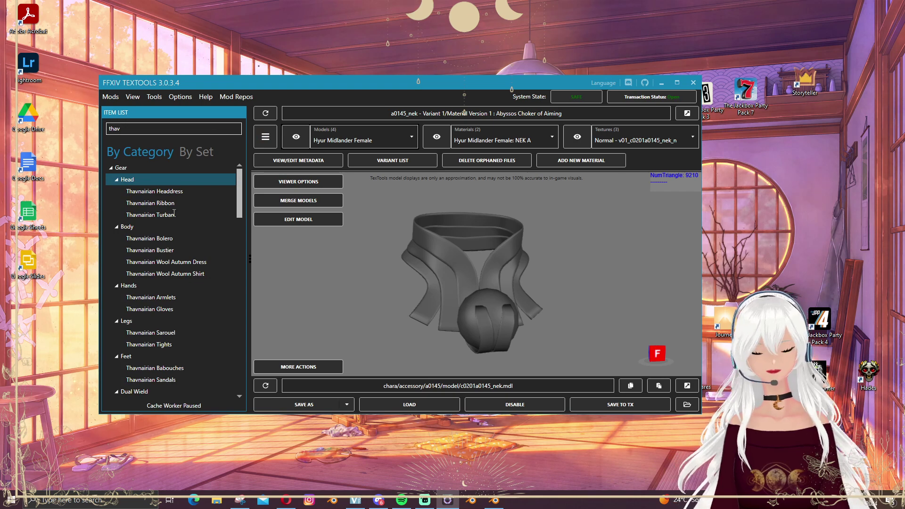
click(160, 251)
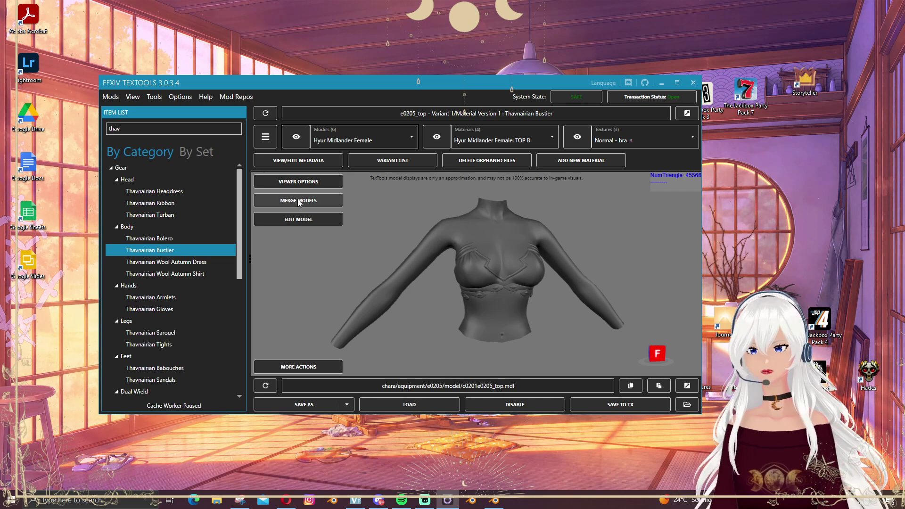
Merge the pasted c0201a0145_nek.mdl necklace path into the bustier with Copy Materials kept on.
click(312, 197)
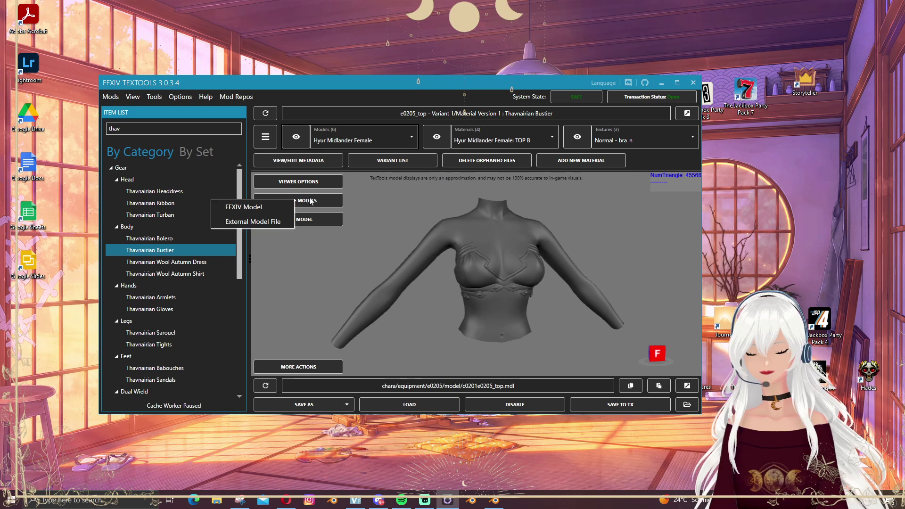
click(251, 207)
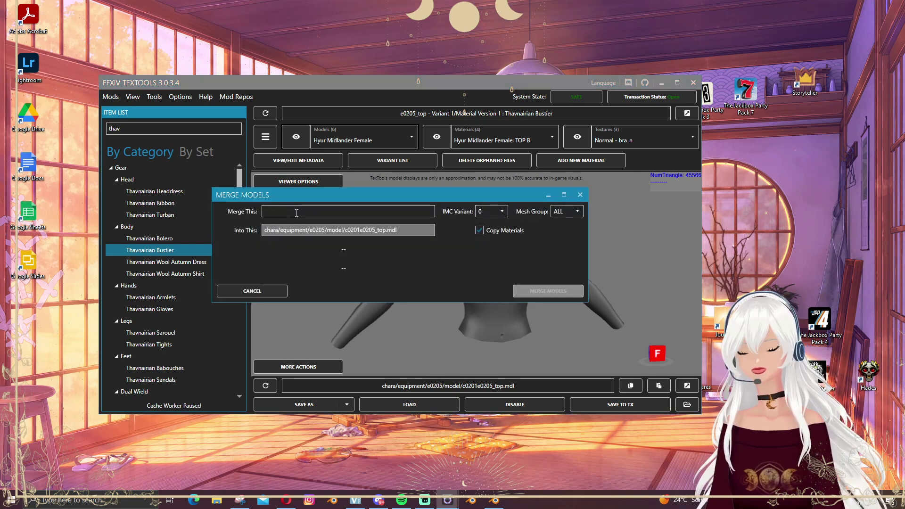
key(ctrl+v)
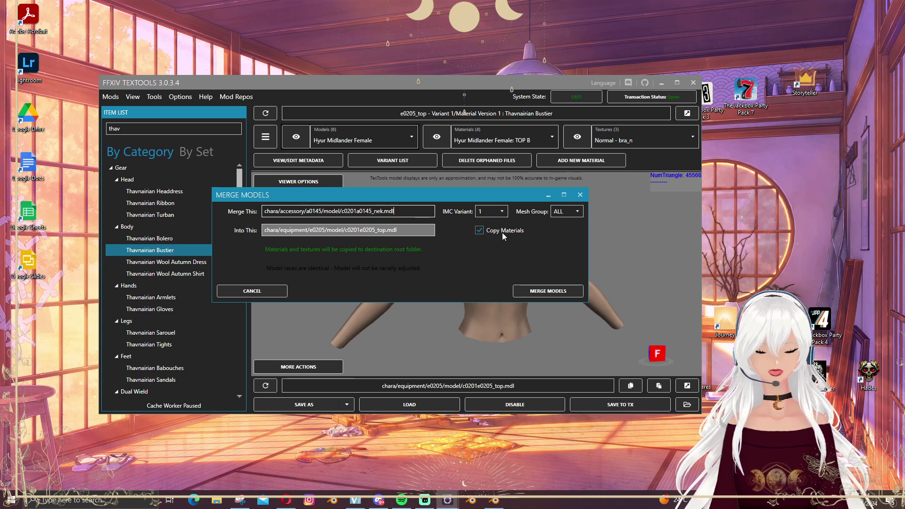
click(545, 291)
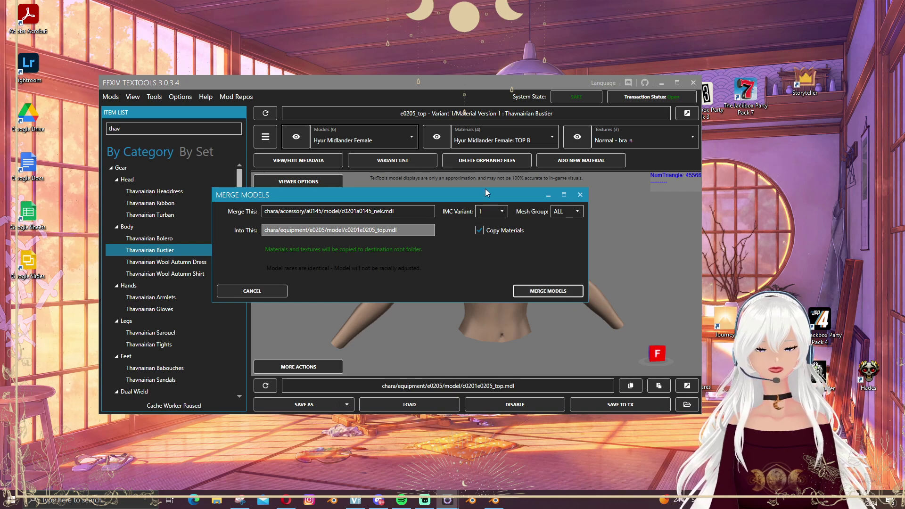
drag(499, 193, 375, 177)
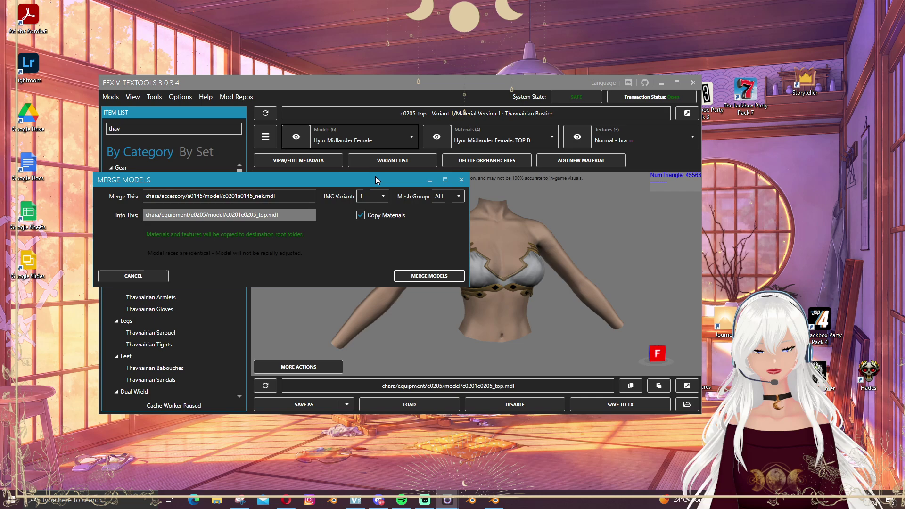
click(421, 277)
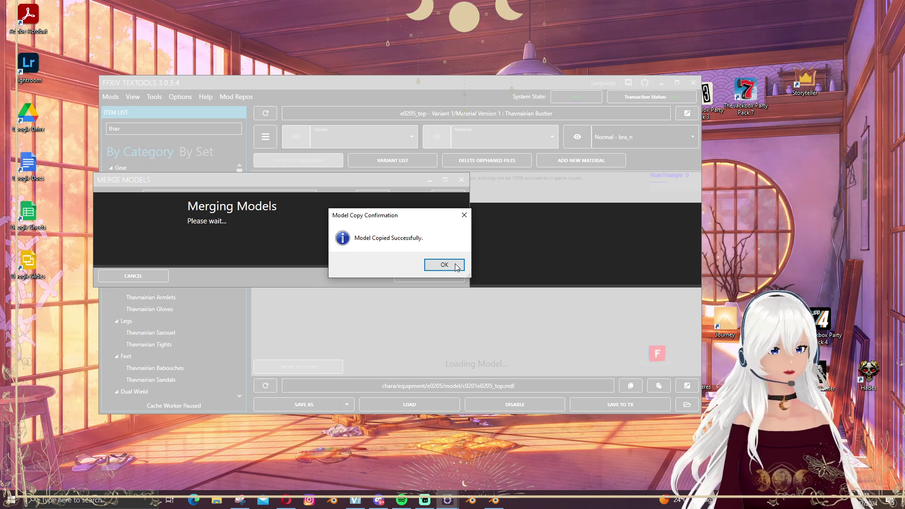
Dismiss the copy confirmation and render error, then rotate the bustier to inspect the choker.
click(453, 266)
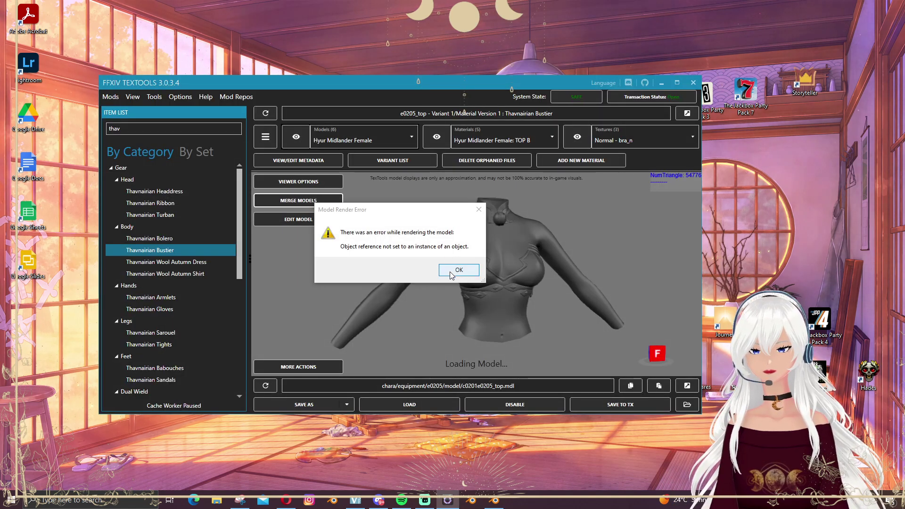
click(459, 271)
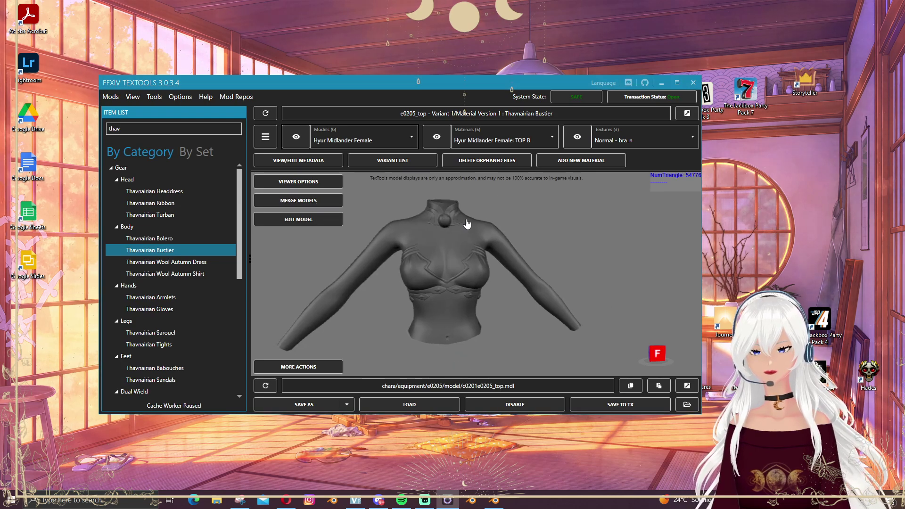
drag(466, 208, 427, 206)
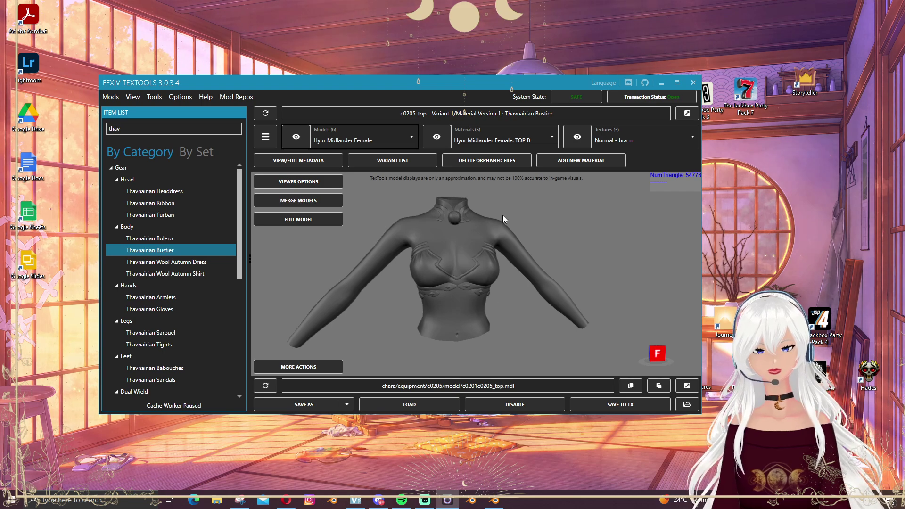
Display the Hyur Midlander Female TOP B material mt_c0201e0205_top_b.mtrl with its laceworks1 textures.
click(437, 137)
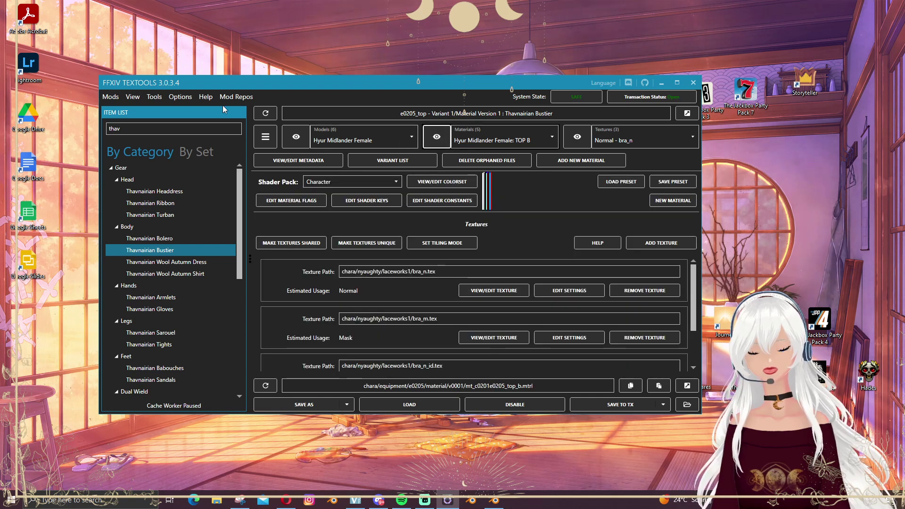
click(489, 141)
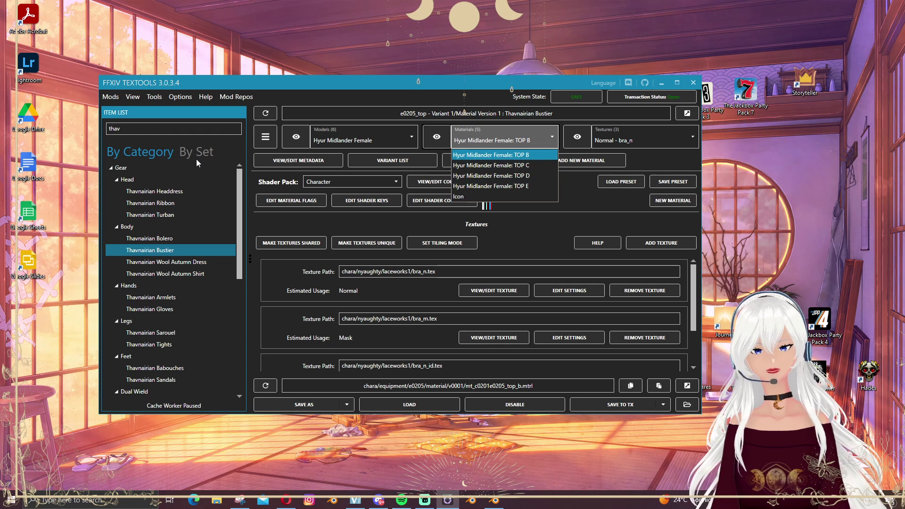
click(323, 140)
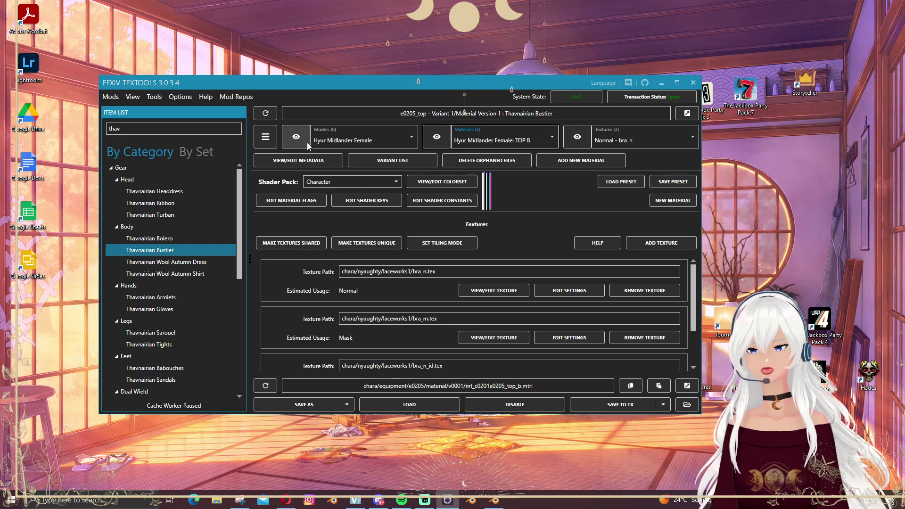
click(436, 136)
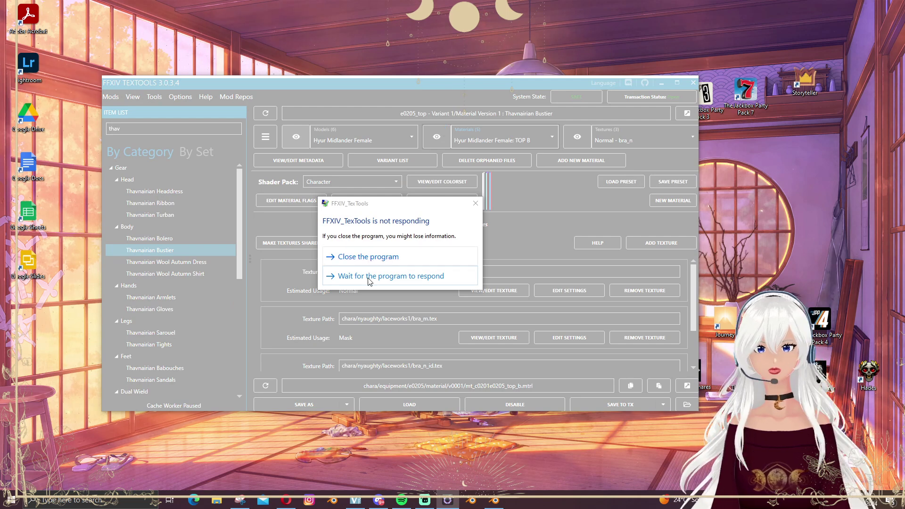
click(369, 277)
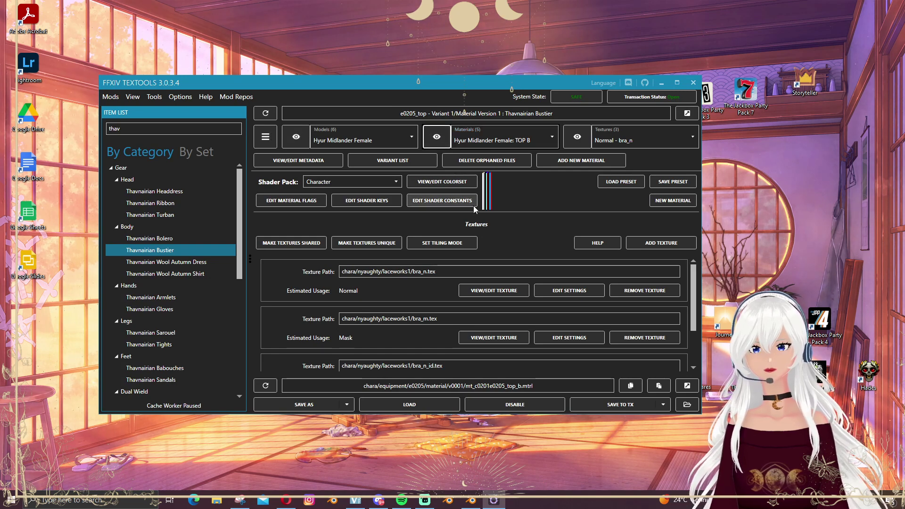
Open the bustier's e0205_top.meta metadata and scroll down to Visibility Settings.
click(265, 137)
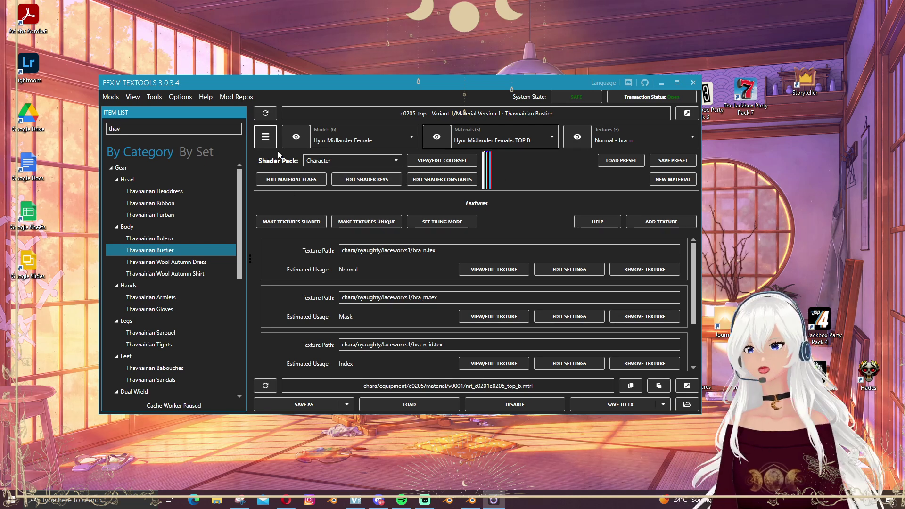
click(263, 138)
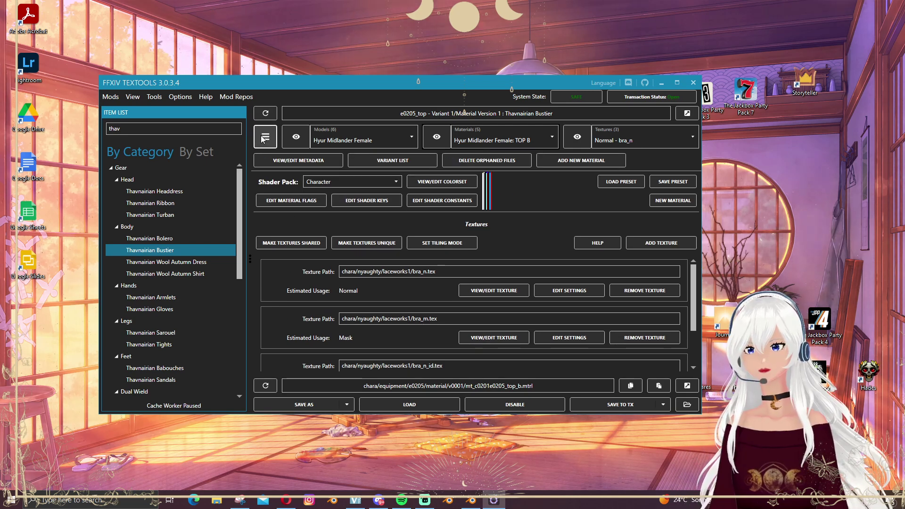
click(298, 160)
scroll(538, 245, down, 5)
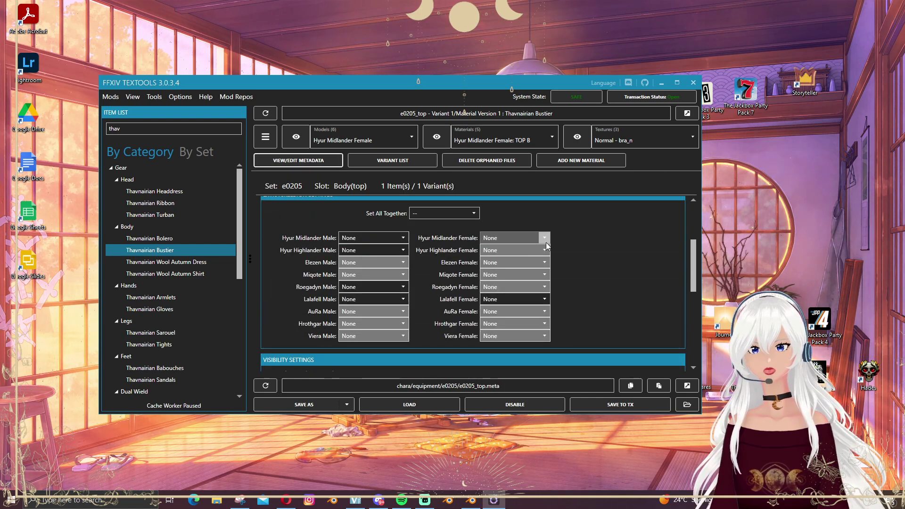
scroll(547, 243, up, 3)
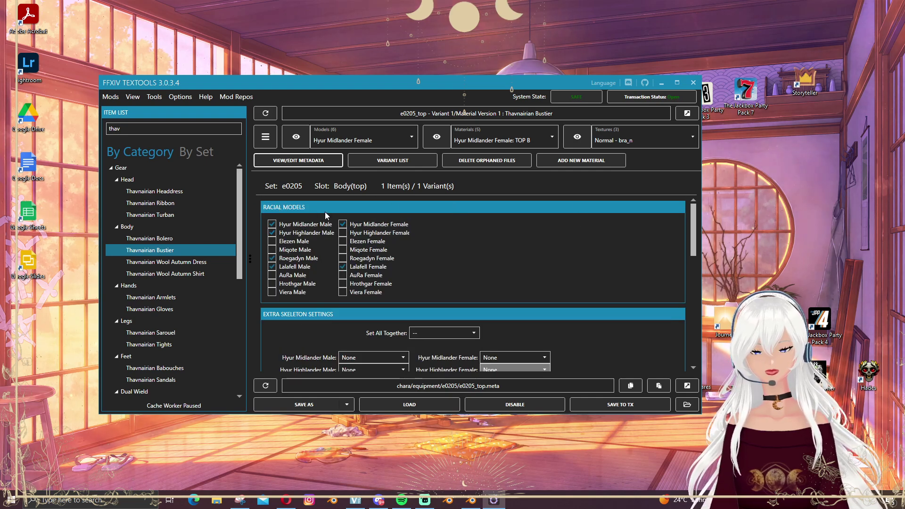
scroll(467, 227, down, 5)
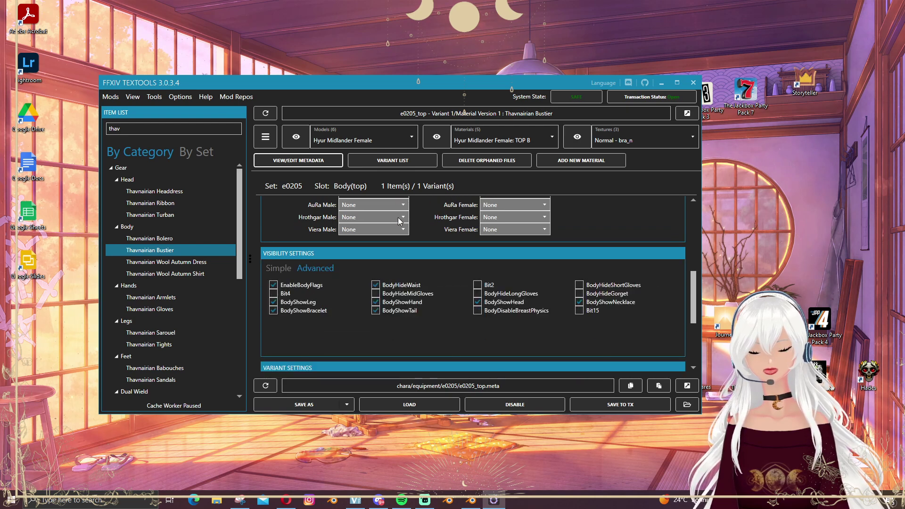
Show the Advanced visibility flags and toggle BodyShowNecklace off, then back on.
click(275, 269)
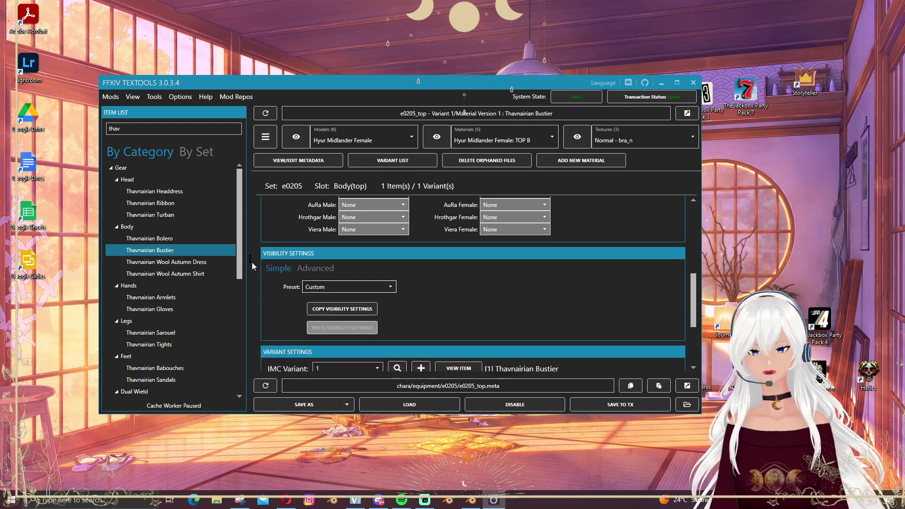
click(316, 268)
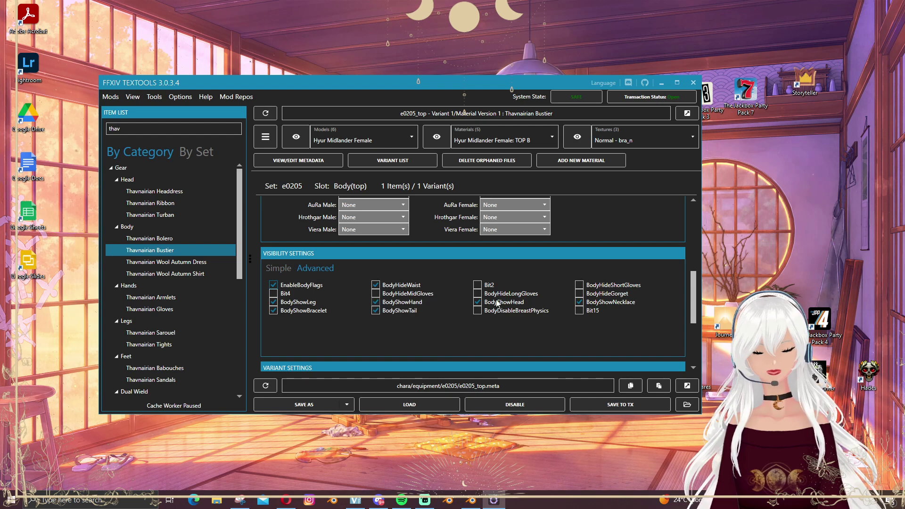
click(579, 302)
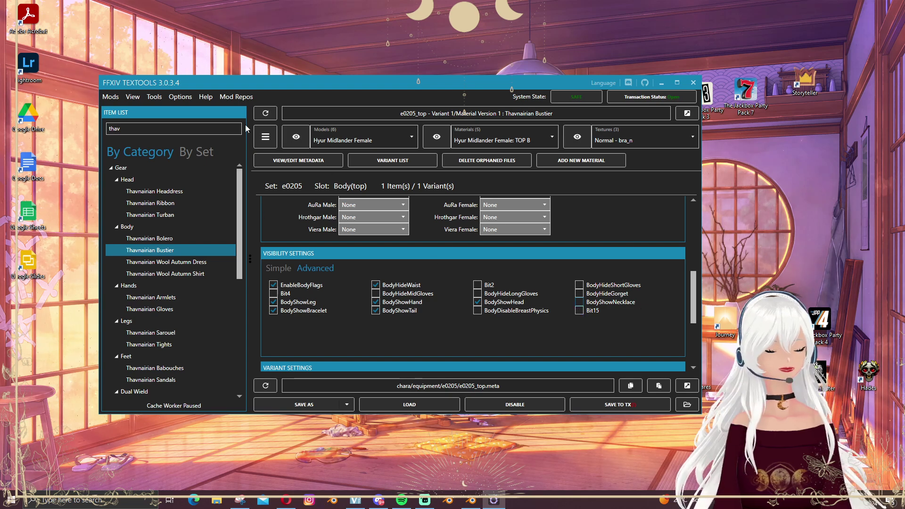
click(580, 302)
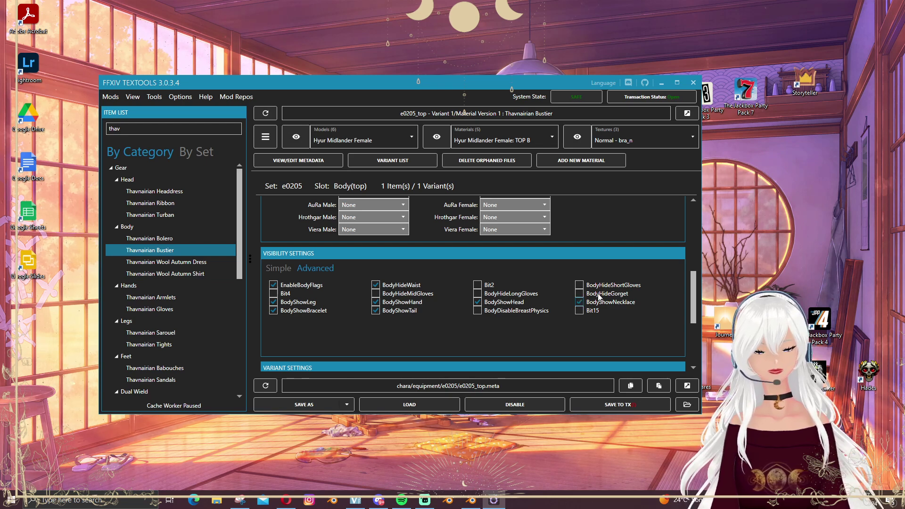
Review the metadata panel and save the edited e0205_top.meta with SAVE TO TX.
scroll(524, 274, down, 3)
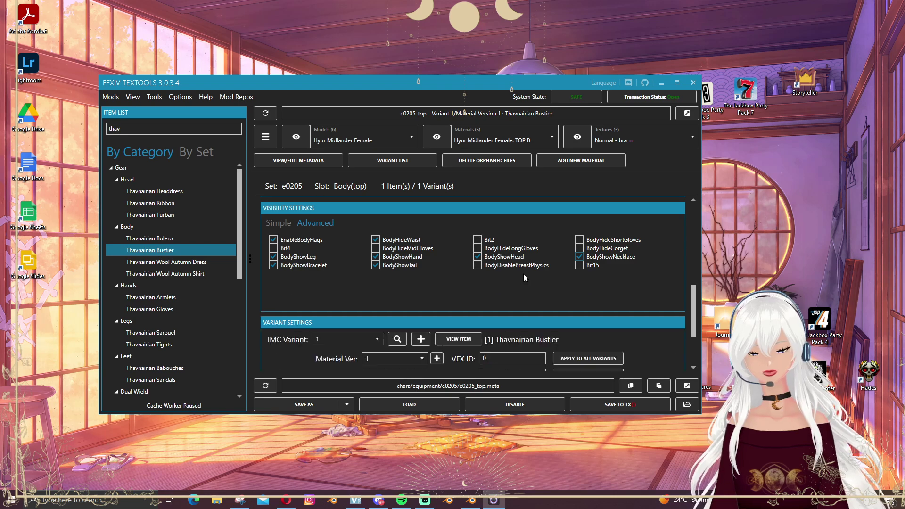
scroll(524, 277, down, 3)
scroll(307, 300, up, 2)
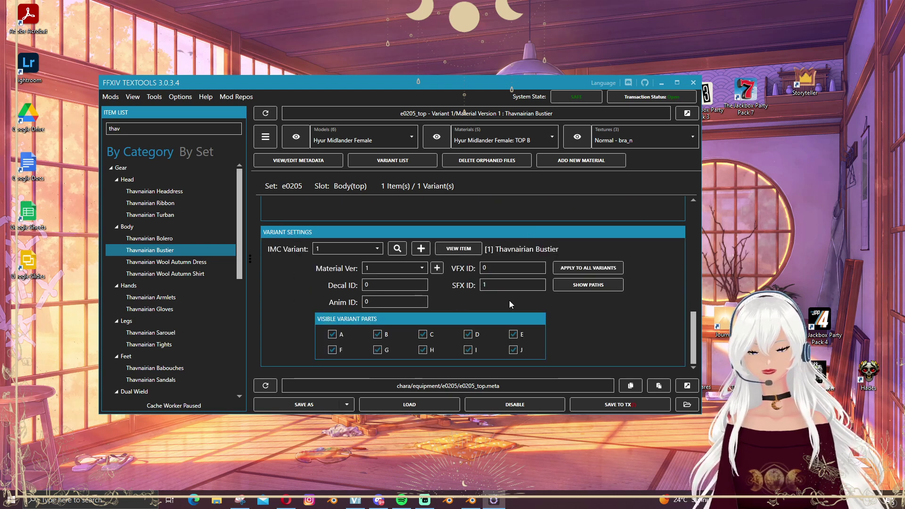
scroll(509, 302, up, 5)
scroll(509, 301, up, 2)
scroll(510, 301, down, 5)
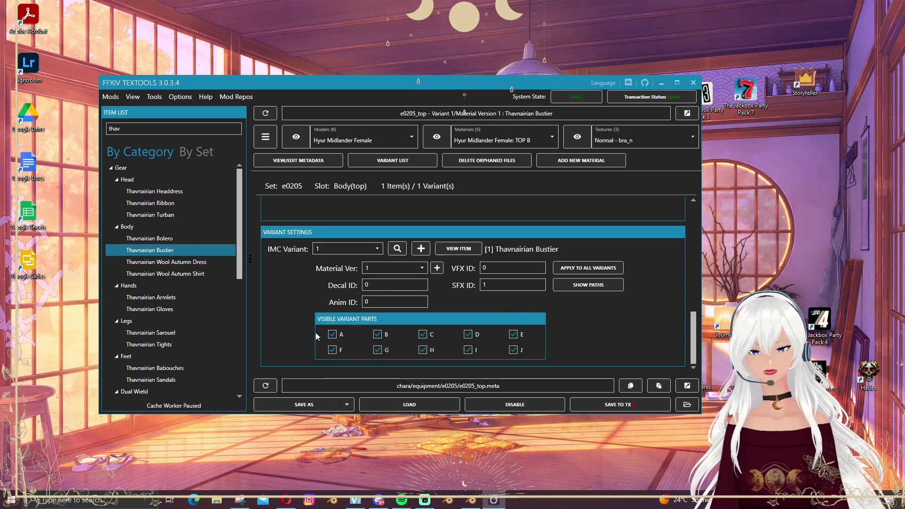
scroll(509, 342, up, 6)
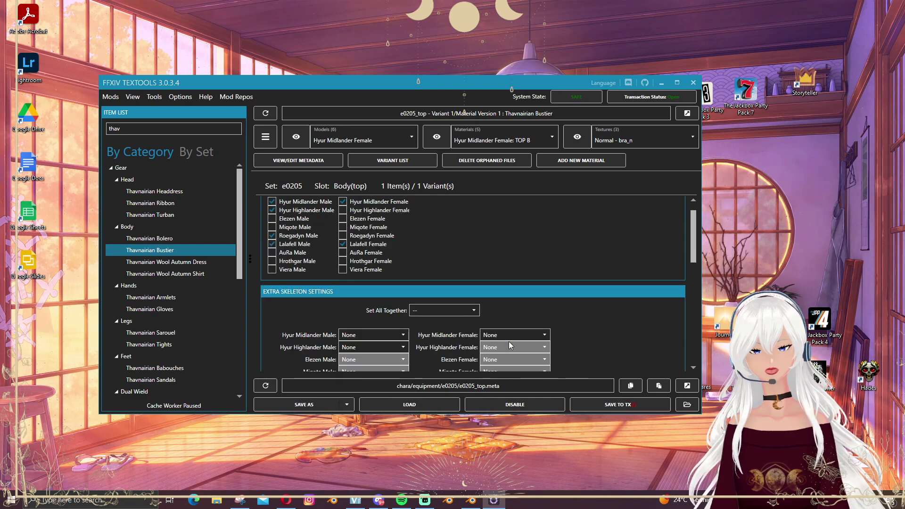
click(627, 406)
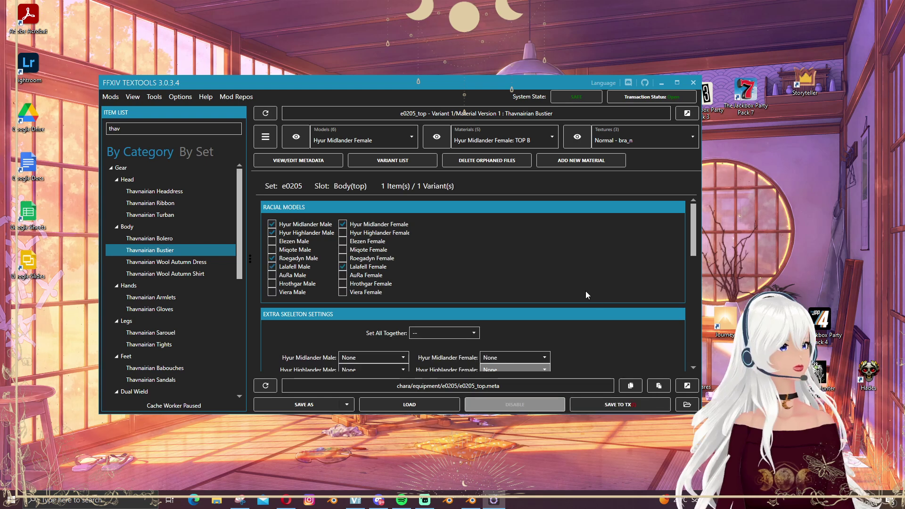
click(660, 100)
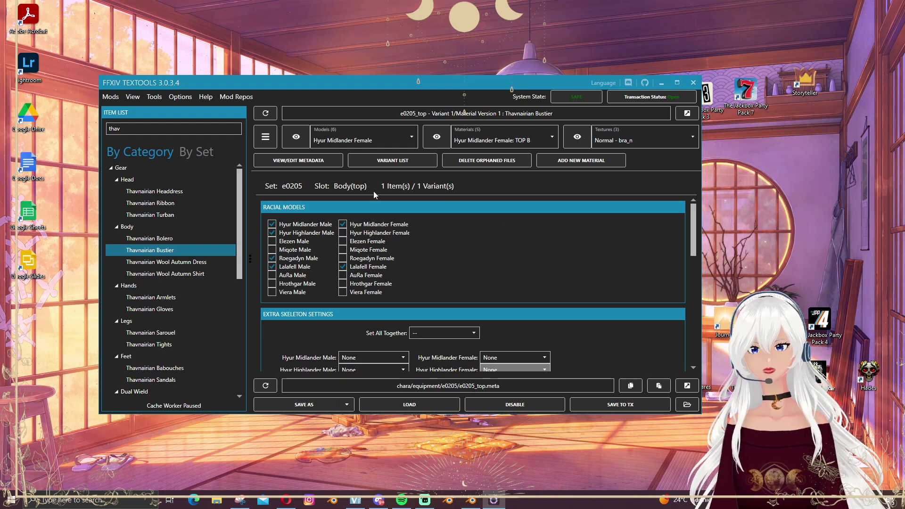
Return to the c0201e0205_top.mdl 3D view showing the merged choker at 54776 triangles.
click(299, 139)
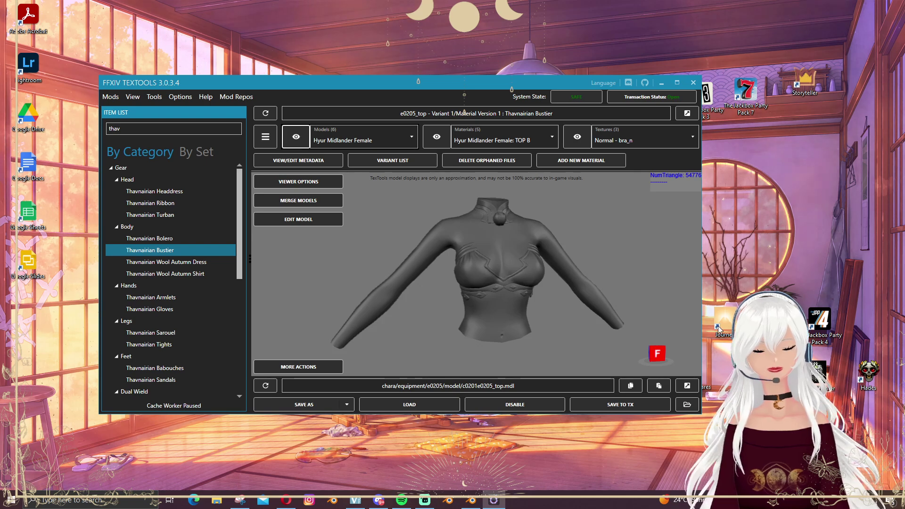